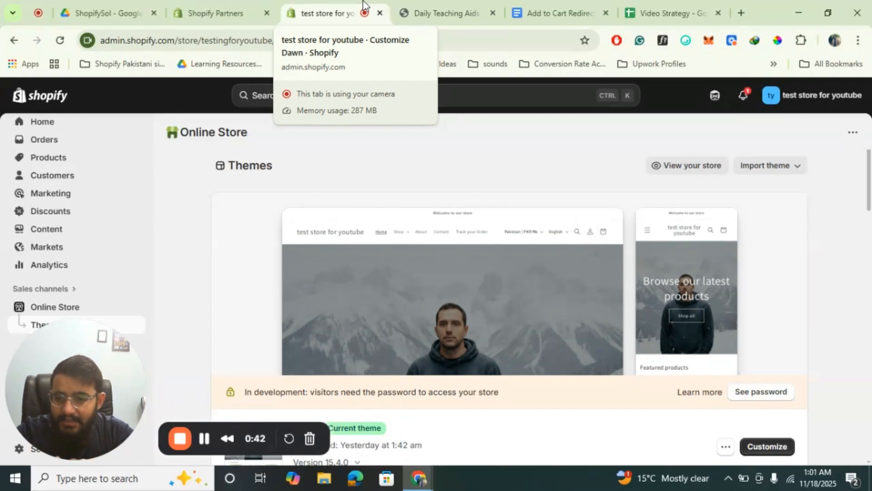
Test the Buy Now button on the storefront's puzzle key unlock product page and close the Amazon page it opens
left_click(444, 14)
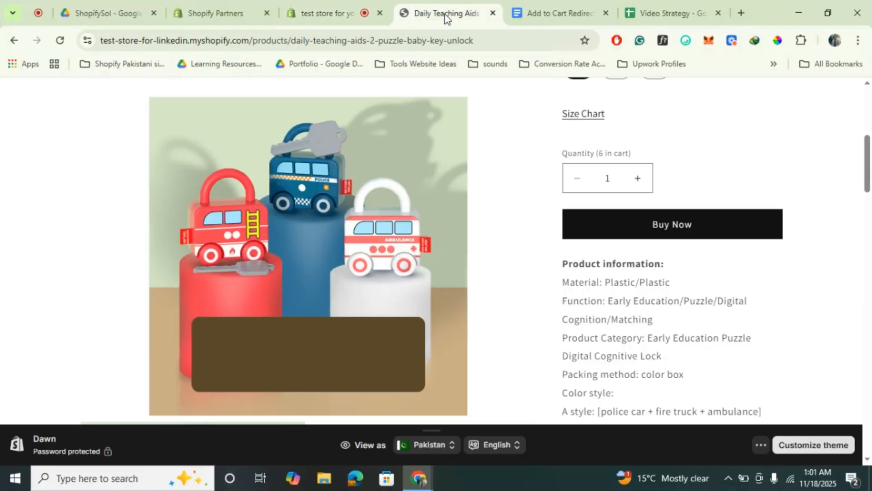
scroll(544, 263, "up", 6)
scroll(544, 263, "down", 5)
scroll(544, 263, "up", 5)
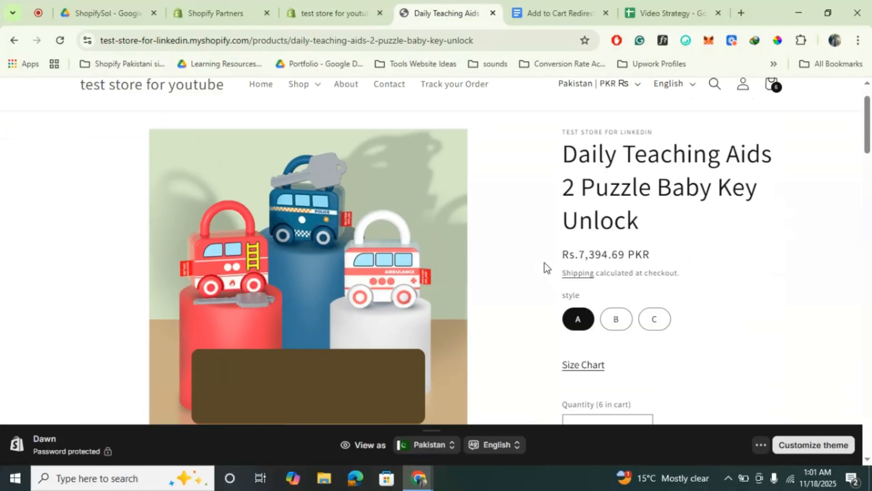
scroll(657, 273, "down", 7)
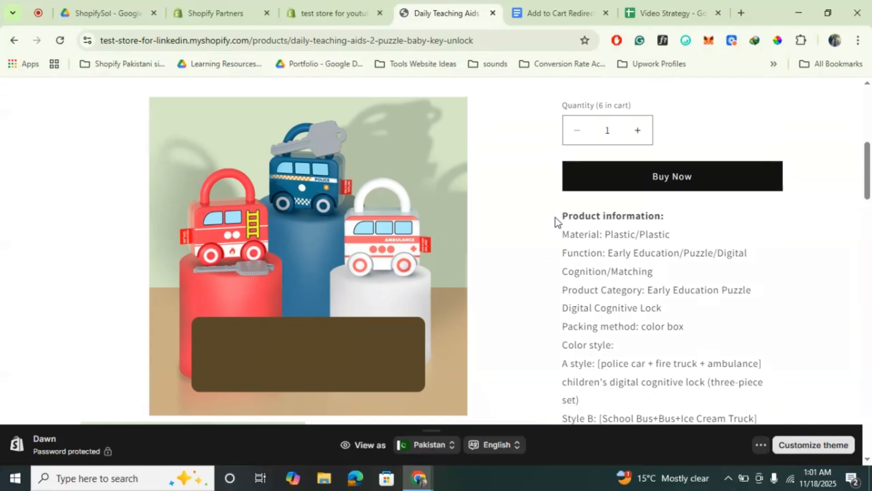
scroll(555, 217, "up", 6)
scroll(644, 253, "down", 4)
left_click(677, 278)
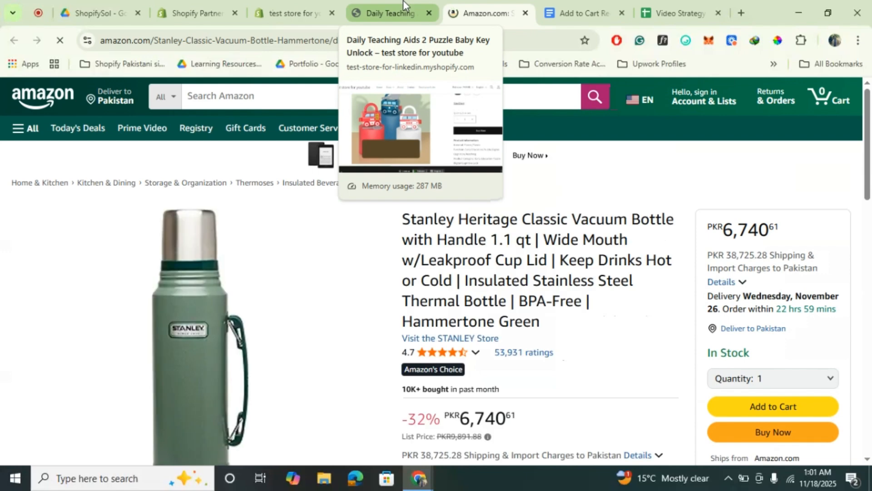
left_click(526, 13)
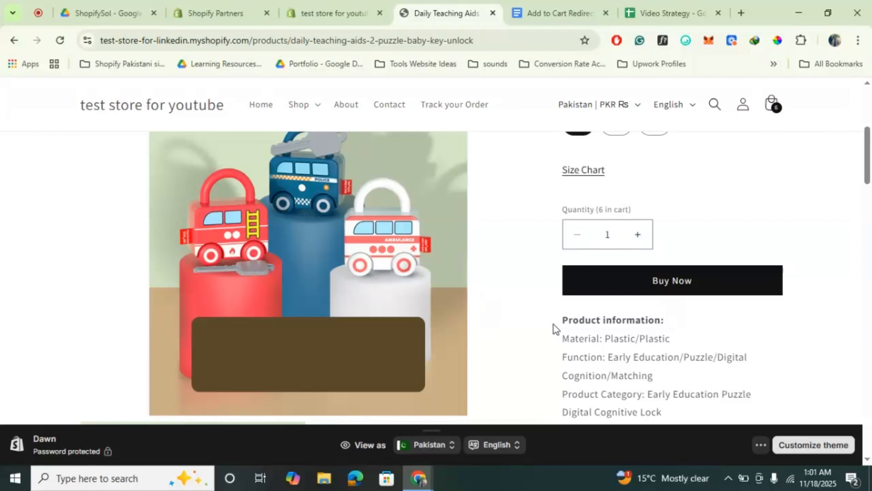
Return to the Shopify admin and open the product metafield definitions in the store settings
left_click(326, 12)
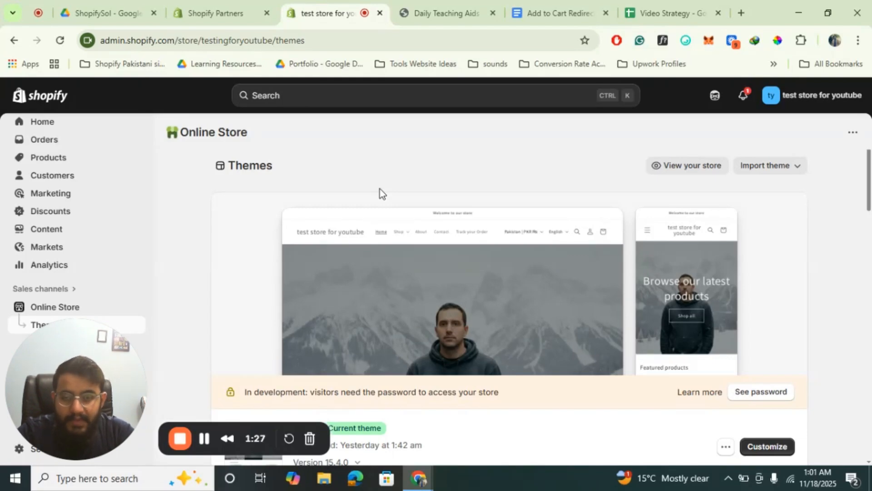
key("ctrl+Tab")
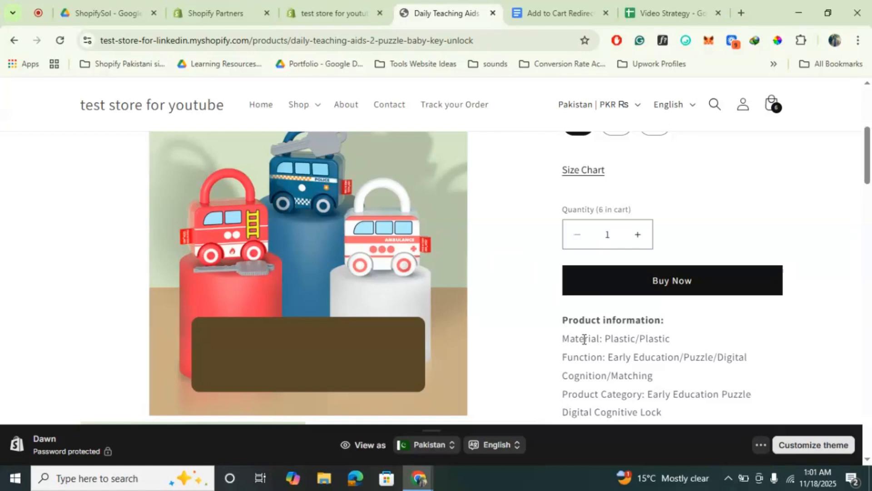
left_click(331, 13)
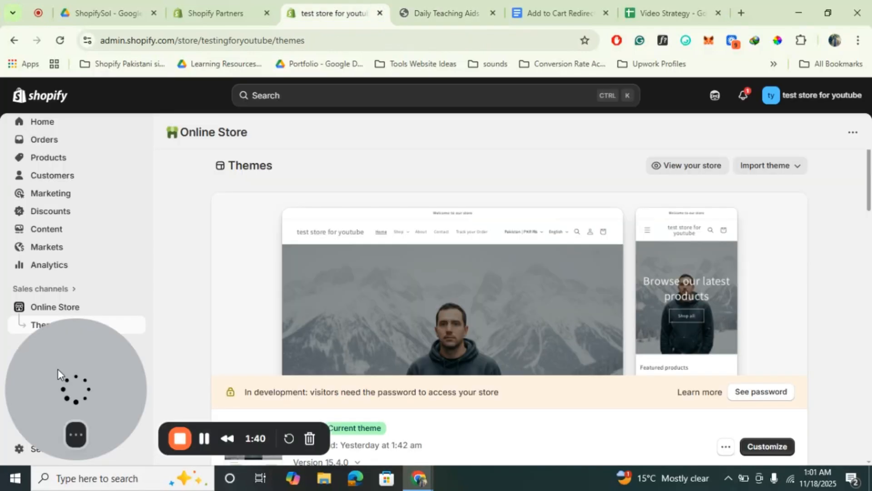
left_click_drag(57, 369, 318, 395)
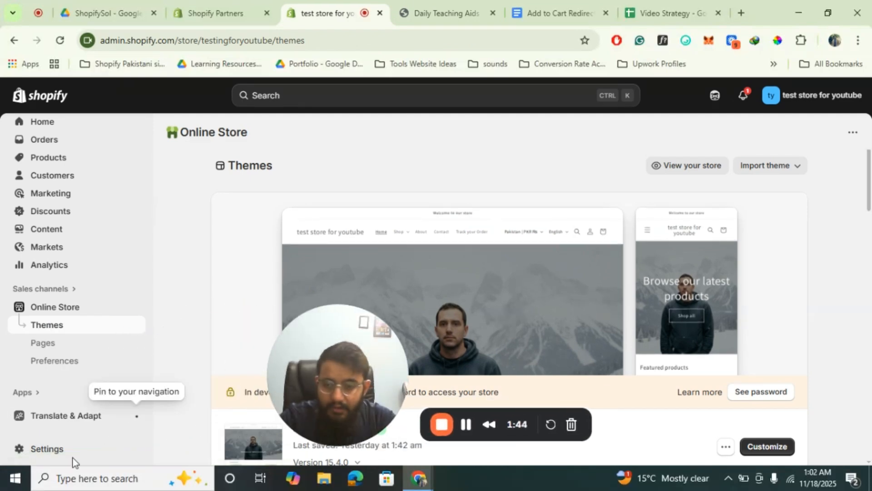
left_click(45, 449)
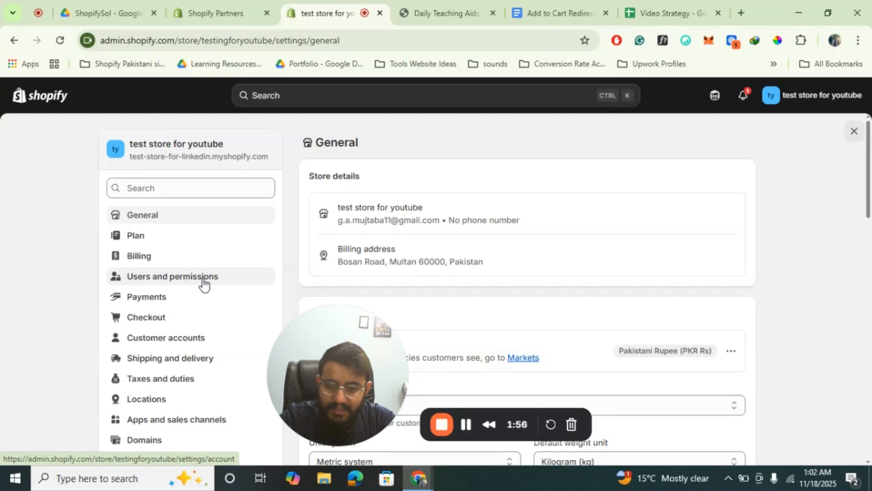
scroll(203, 282, "down", 5)
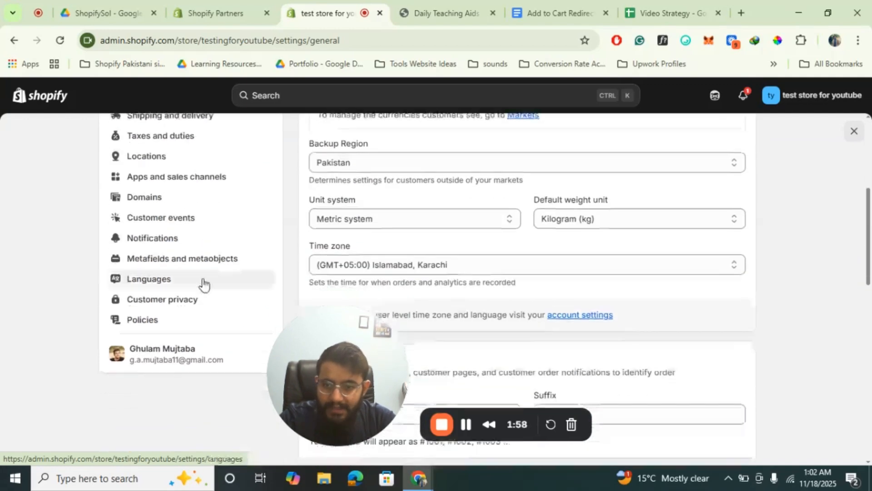
left_click(165, 264)
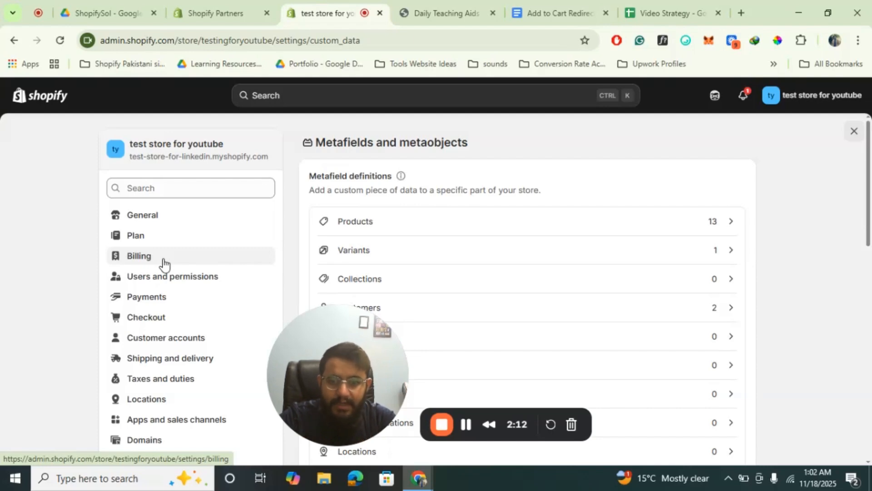
left_click_drag(334, 317, 138, 359)
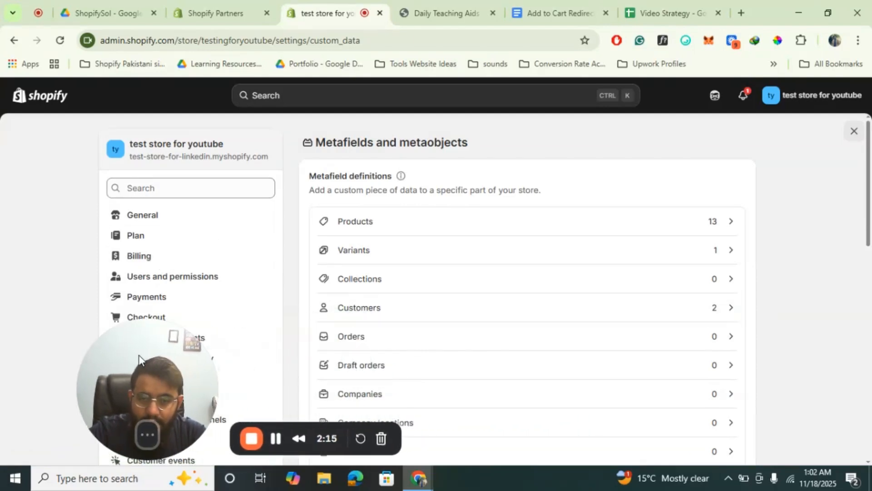
left_click(355, 224)
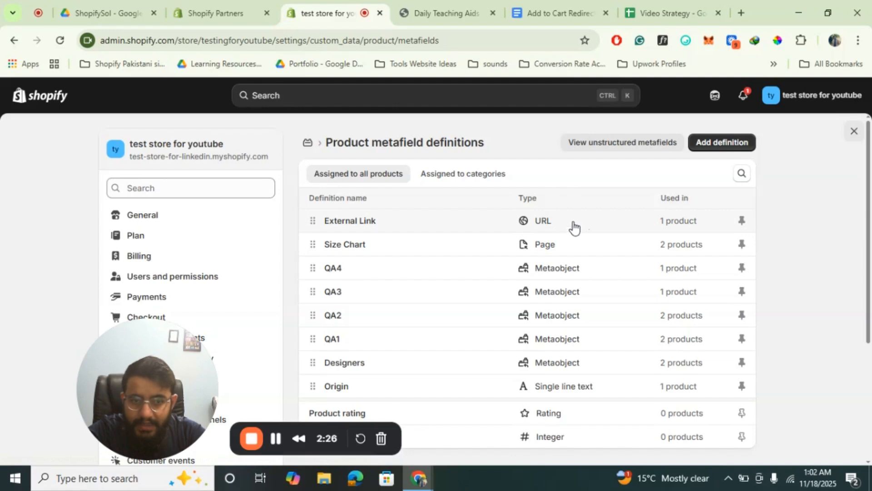
Start a new product metafield definition and name it External Links
left_click(717, 151)
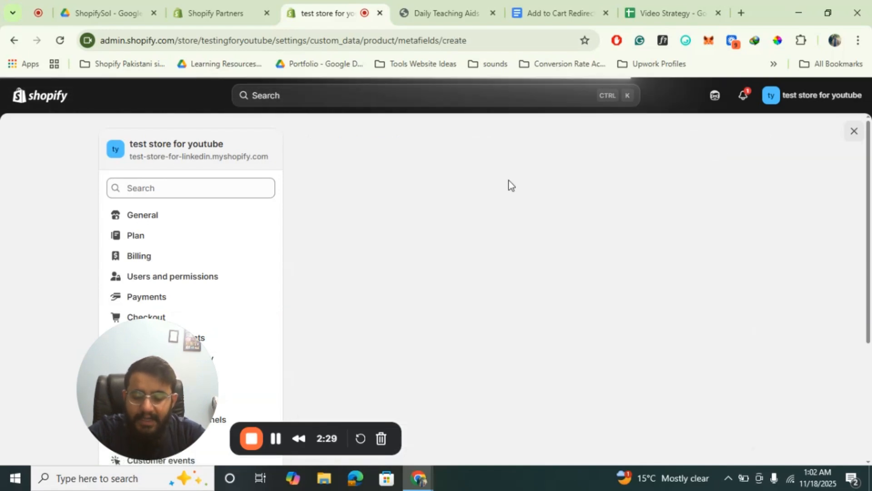
left_click(401, 194)
type("E")
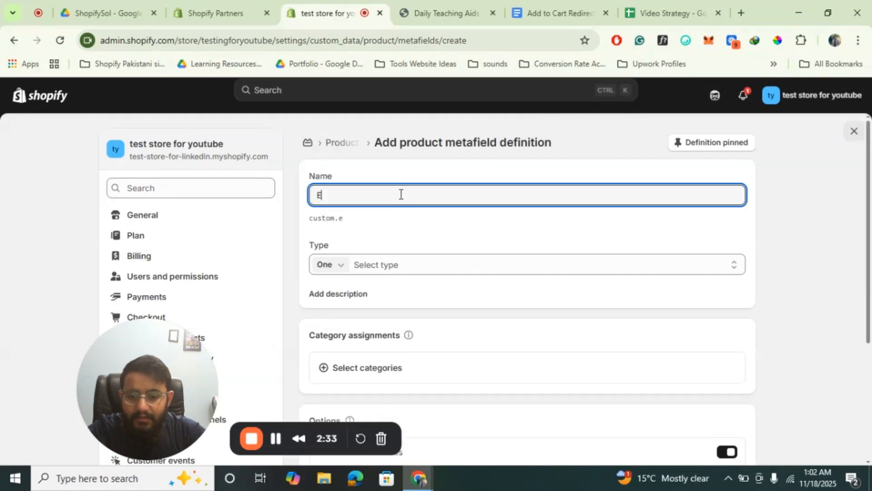
type("xternal Link")
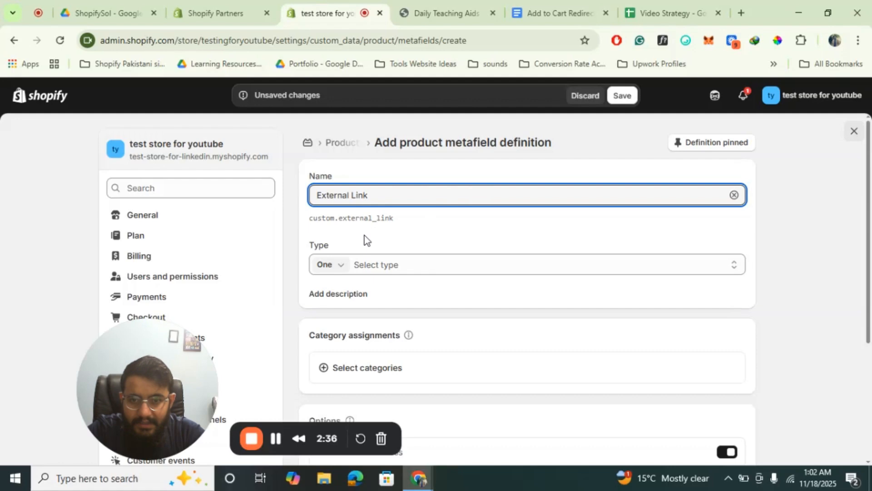
left_click(331, 219)
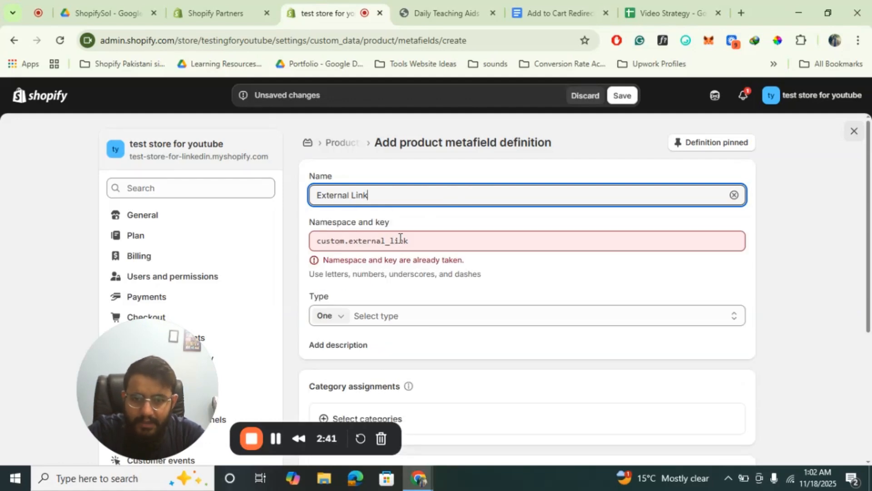
left_click(774, 225)
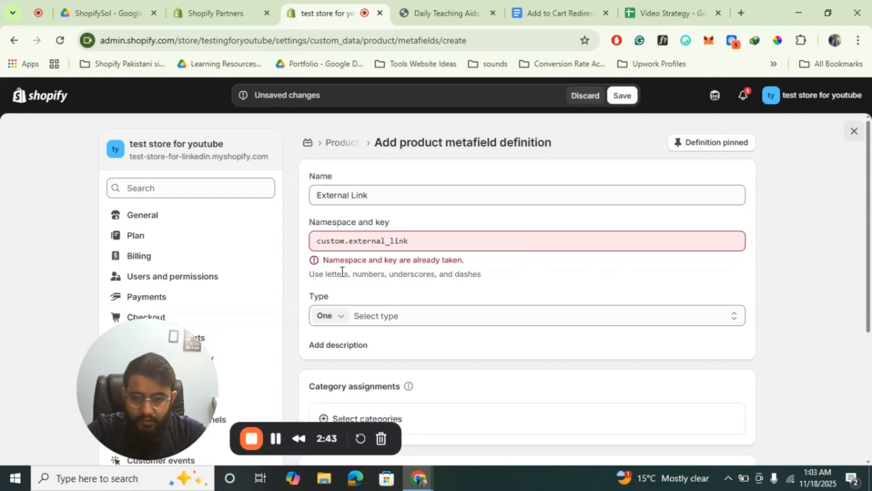
left_click(395, 198)
type("s")
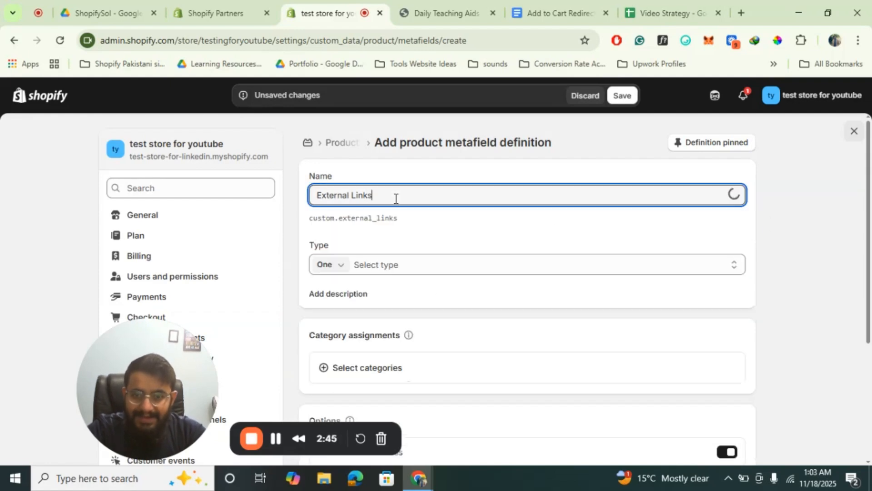
left_click(795, 184)
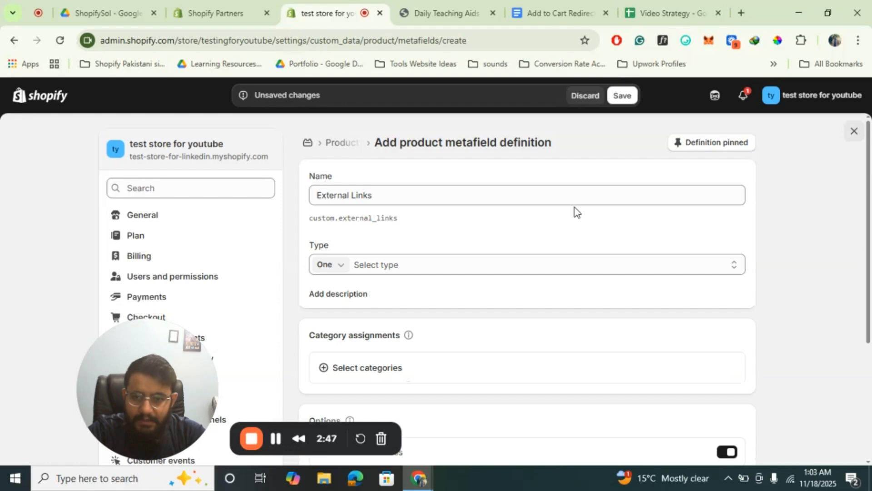
Set the new definition's type to URL for a single value and discard the unsaved definition
left_click(416, 272)
type("url")
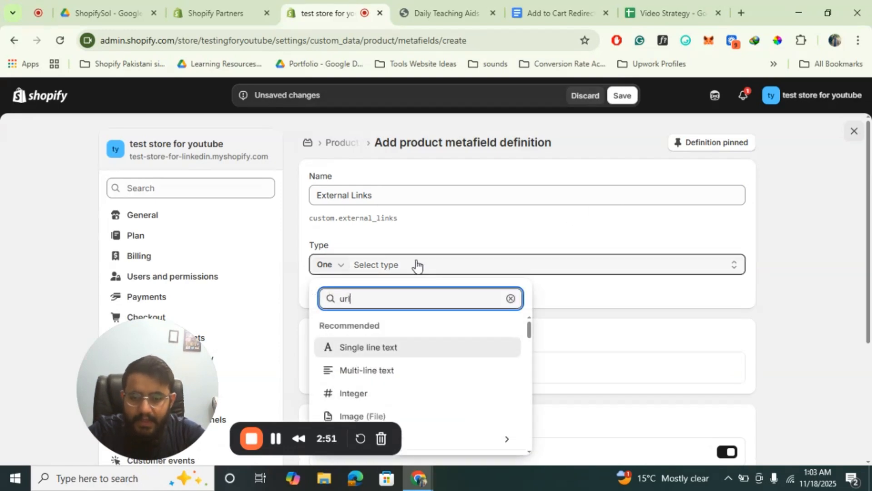
left_click(338, 324)
scroll(694, 279, "down", 4)
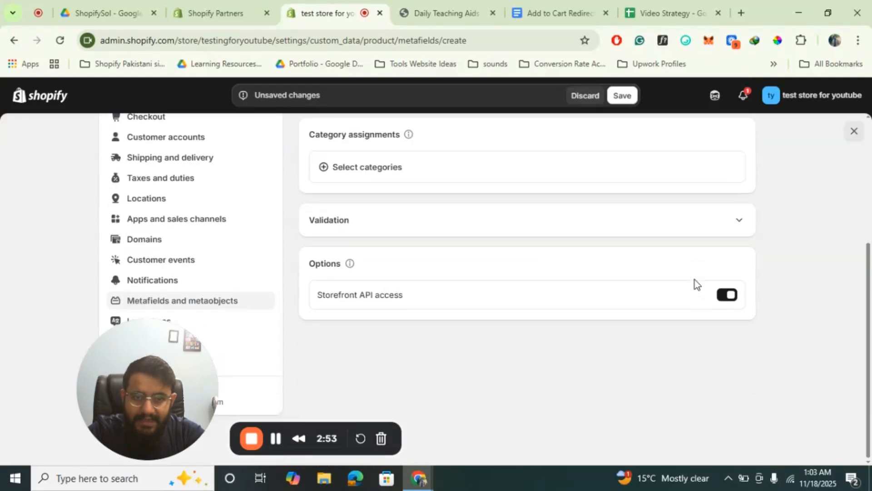
scroll(694, 280, "up", 4)
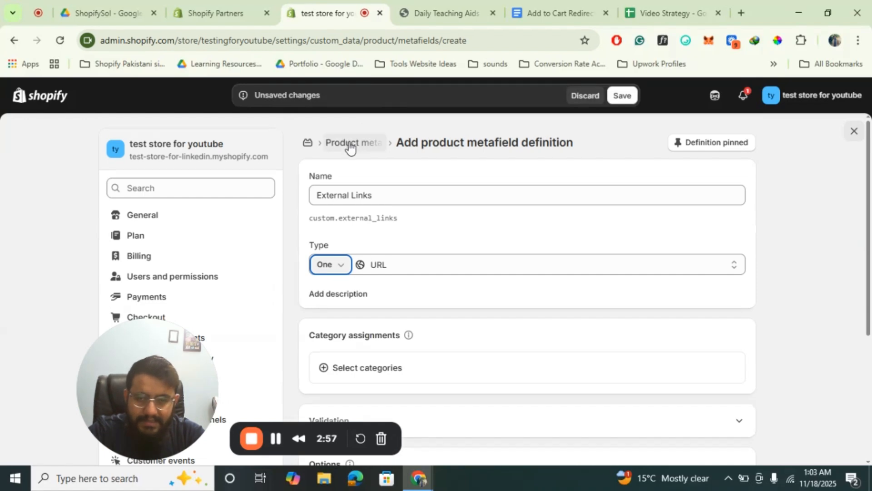
left_click(584, 96)
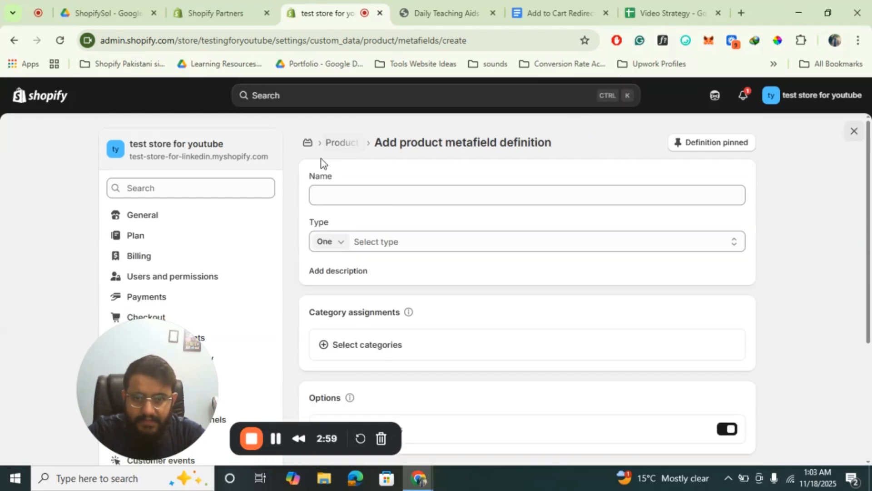
Review the existing External Link product metafield definition and close the store settings
left_click(338, 141)
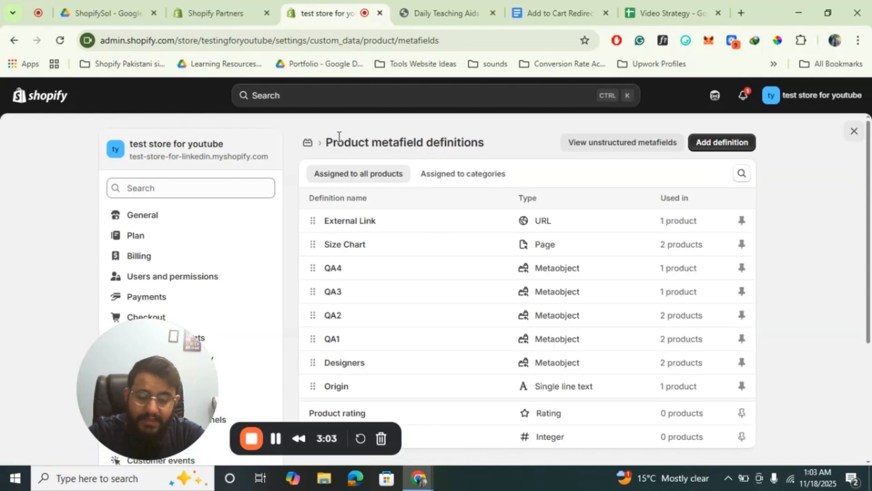
left_click(345, 220)
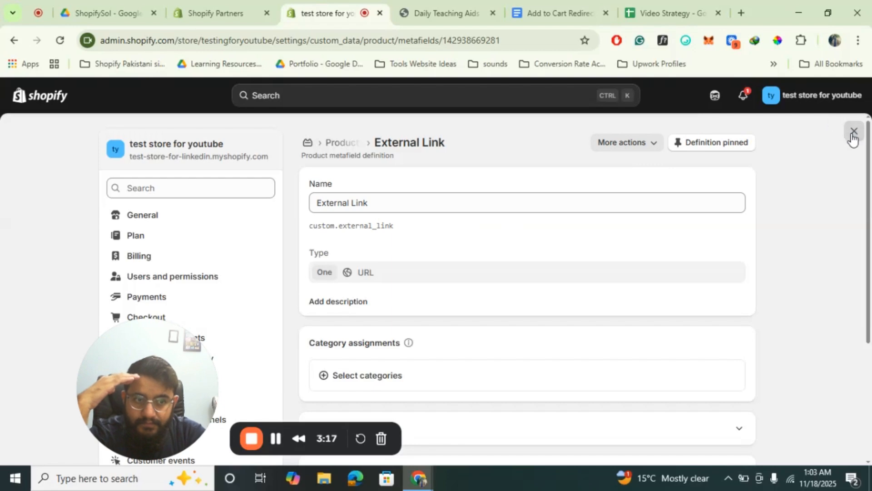
left_click(853, 131)
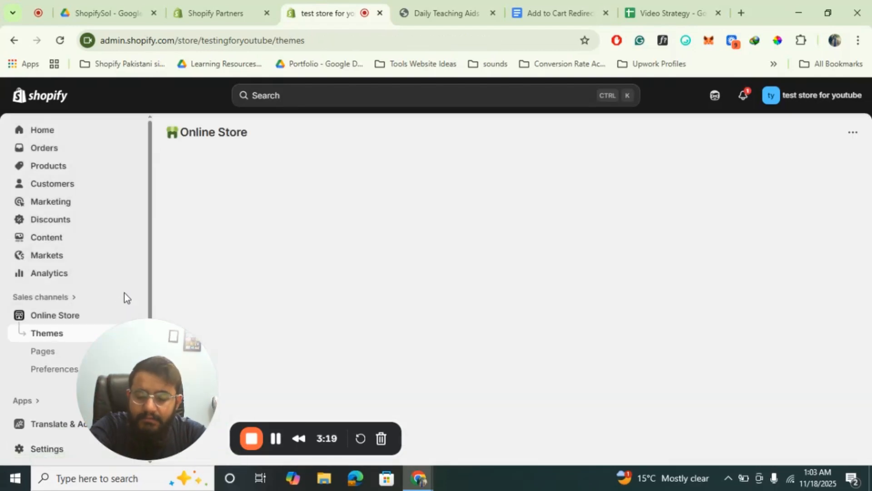
Open the Daily Teaching Aids 2 Puzzle Baby Key Unlock product, examine its External Link metafield, and return to the product list
left_click(55, 164)
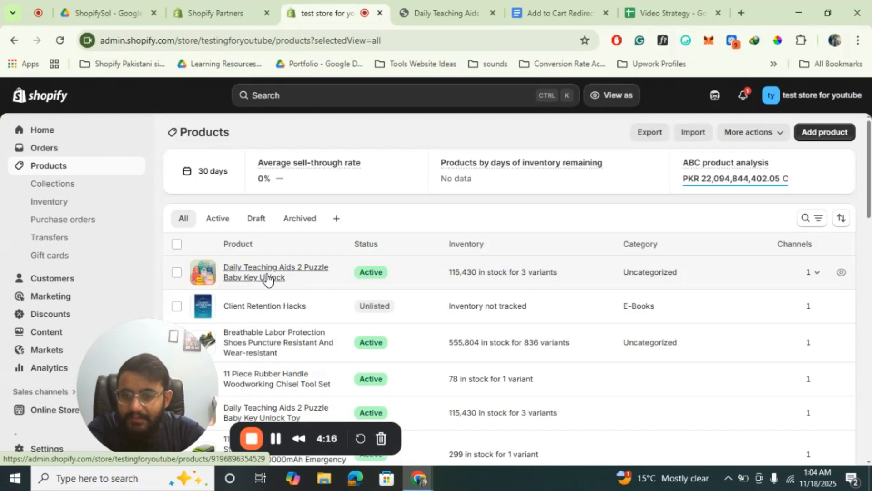
scroll(513, 316, "down", 2)
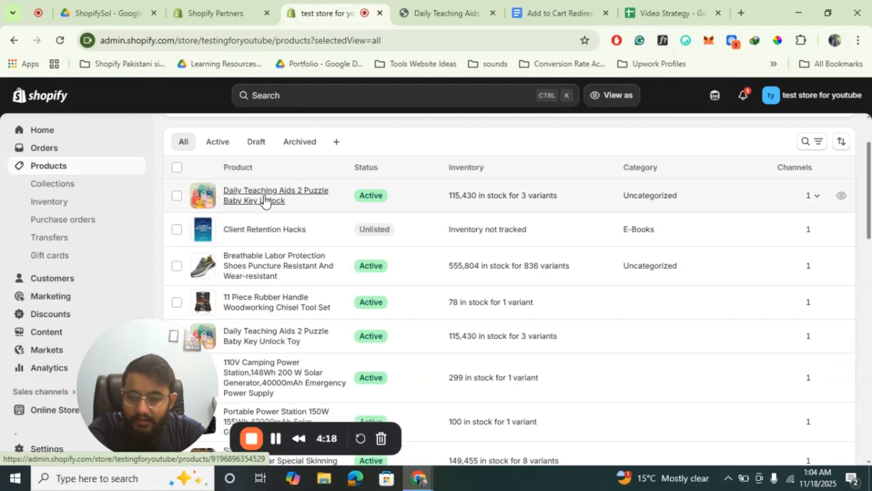
left_click(265, 200)
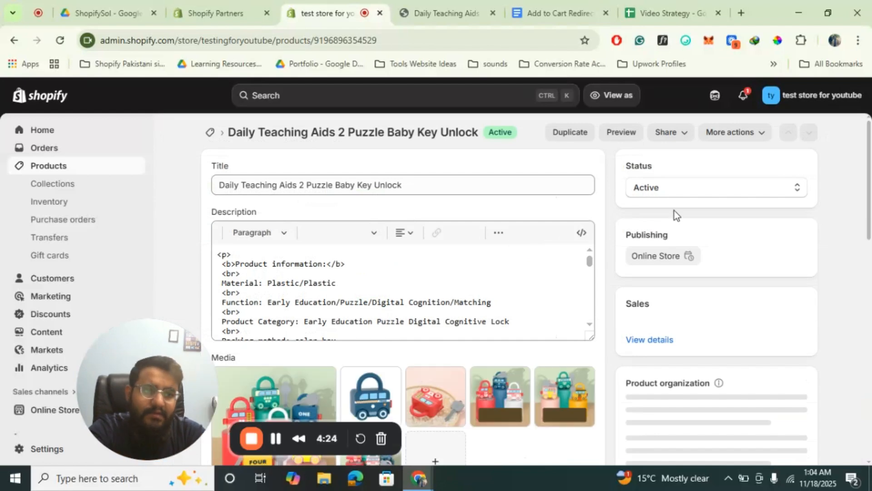
scroll(475, 312, "down", 7)
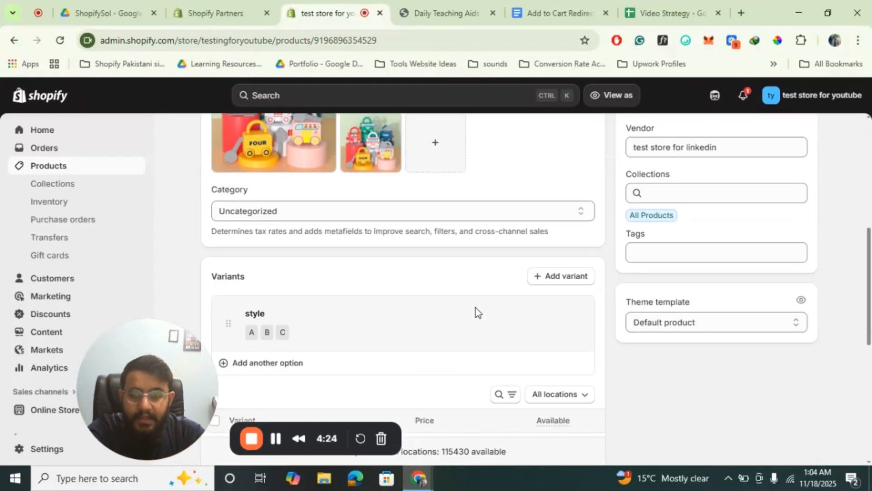
scroll(475, 312, "down", 6)
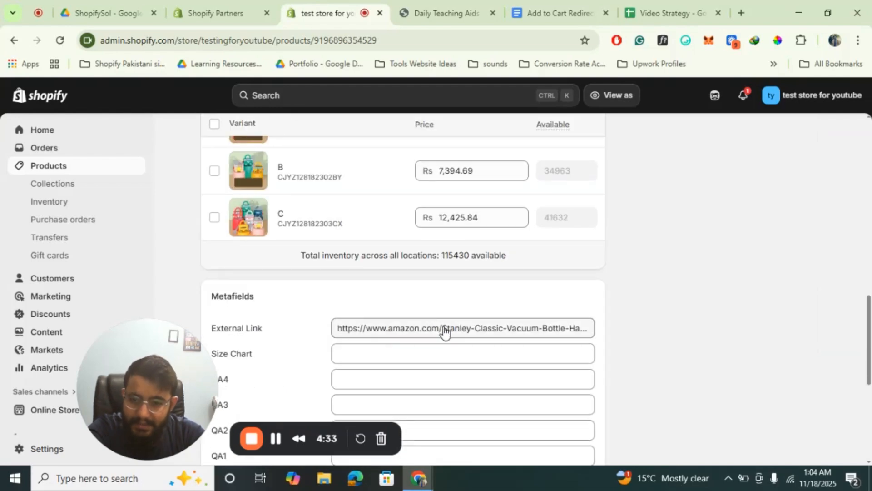
scroll(459, 327, "up", 15)
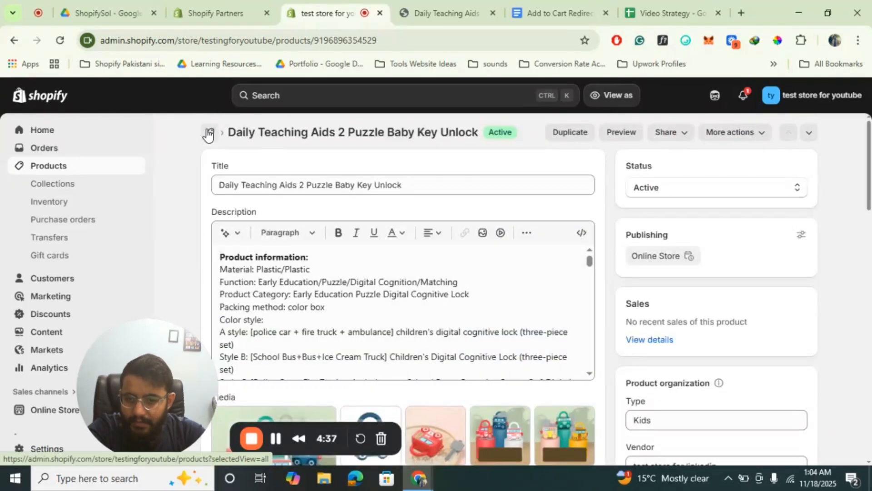
left_click(208, 134)
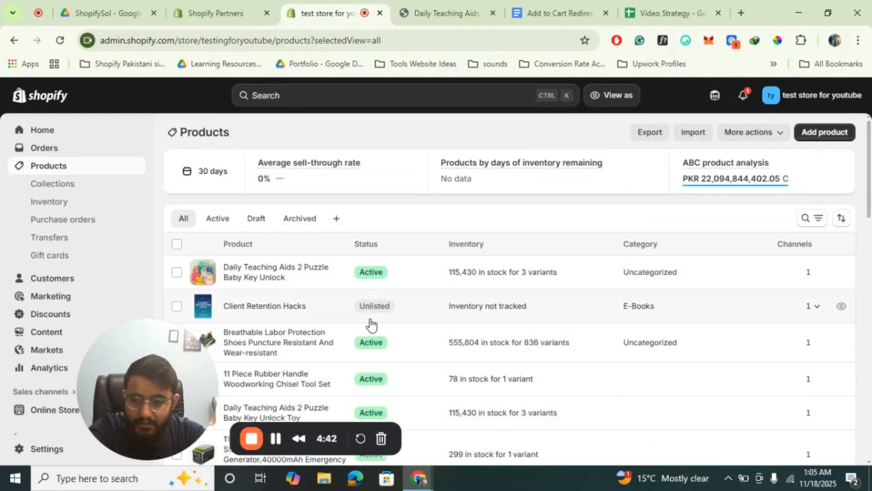
Open the Breathable Labor Protection Shoes product and enter https:google.com as its External Link metafield
left_click(275, 341)
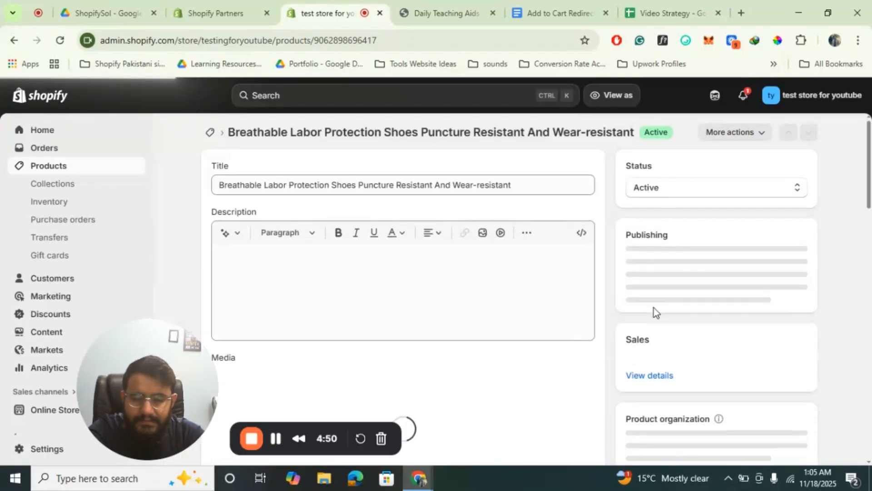
scroll(654, 307, "down", 2)
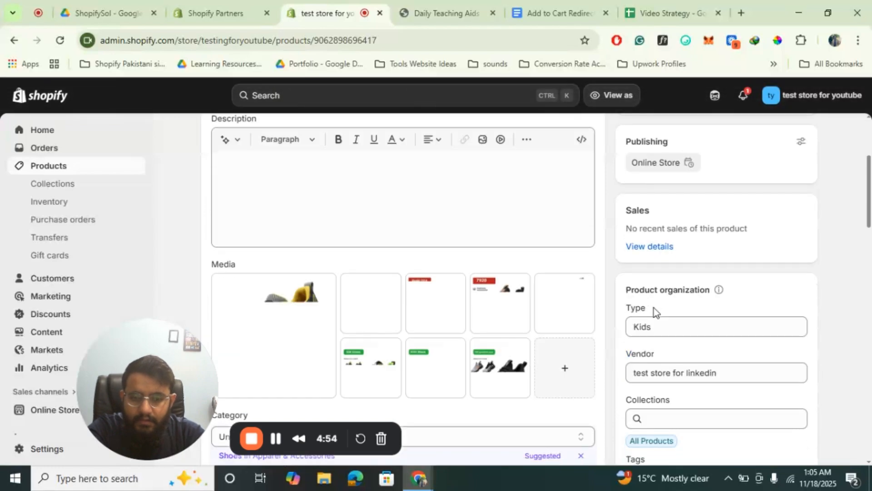
scroll(653, 307, "down", 6)
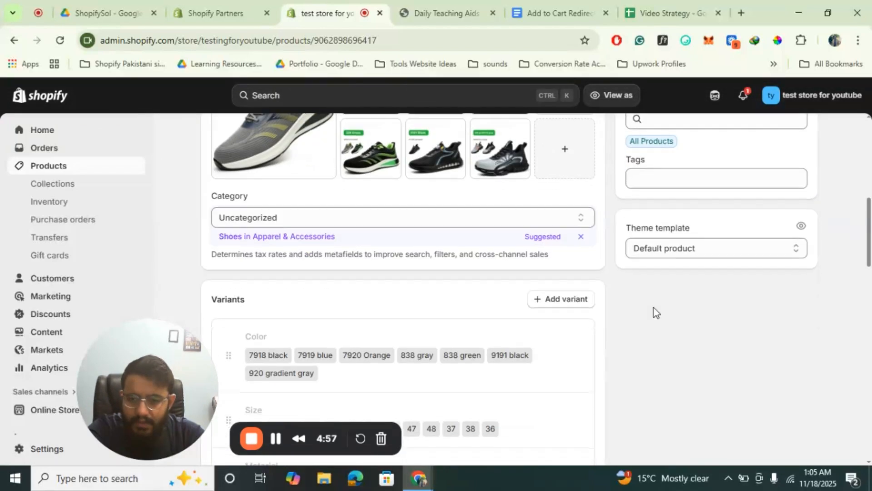
scroll(653, 307, "down", 8)
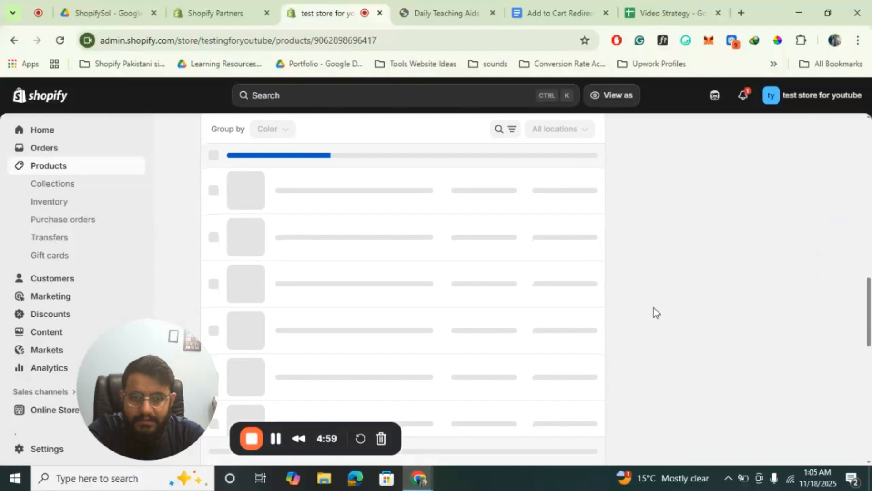
scroll(653, 307, "down", 10)
scroll(653, 307, "up", 1)
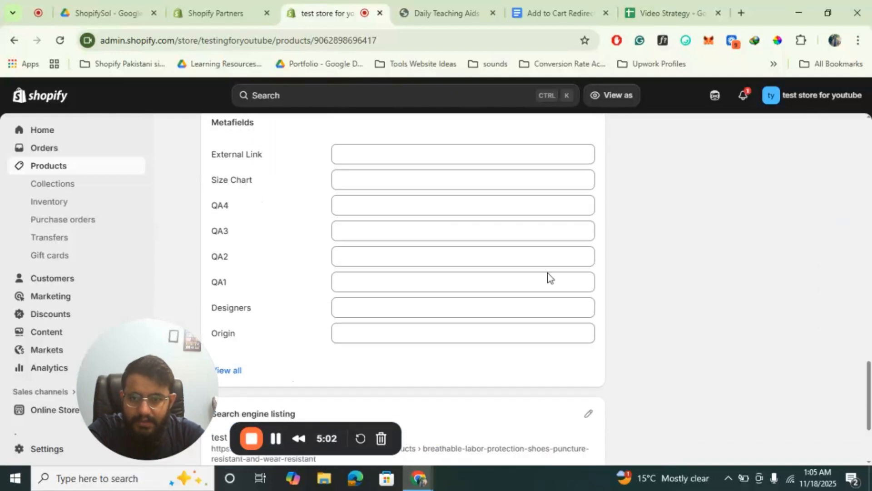
left_click(398, 155)
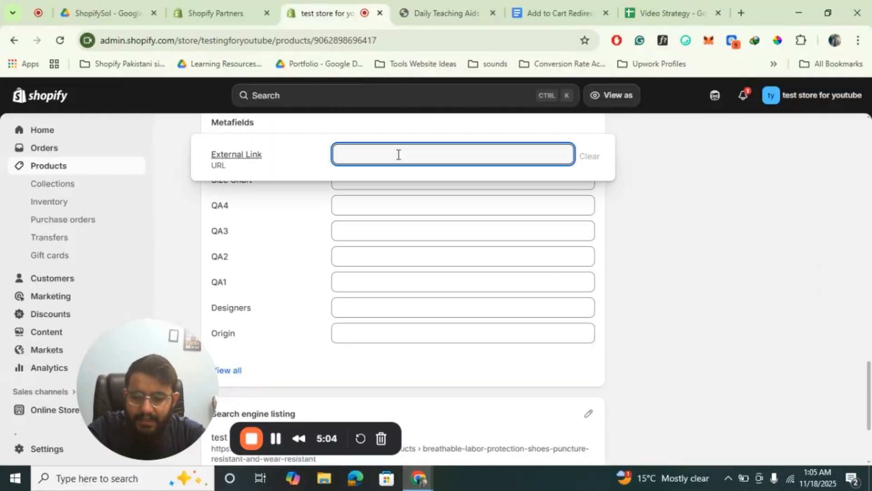
type("https")
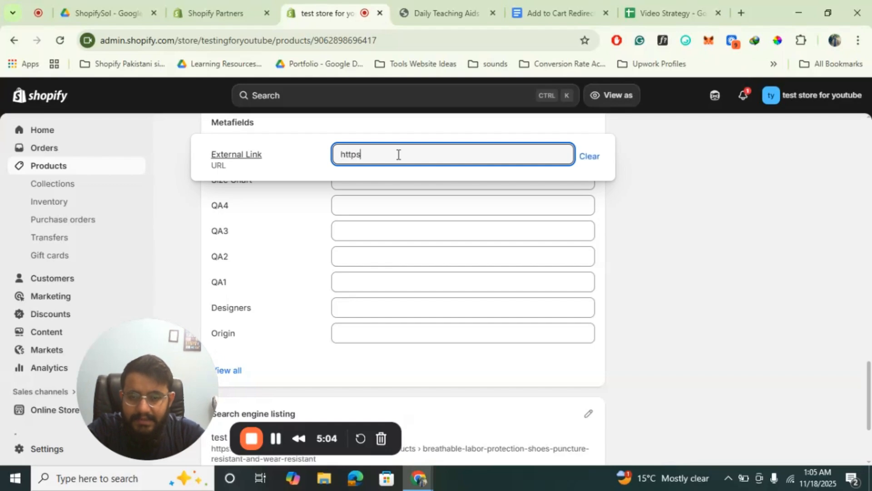
type(":g")
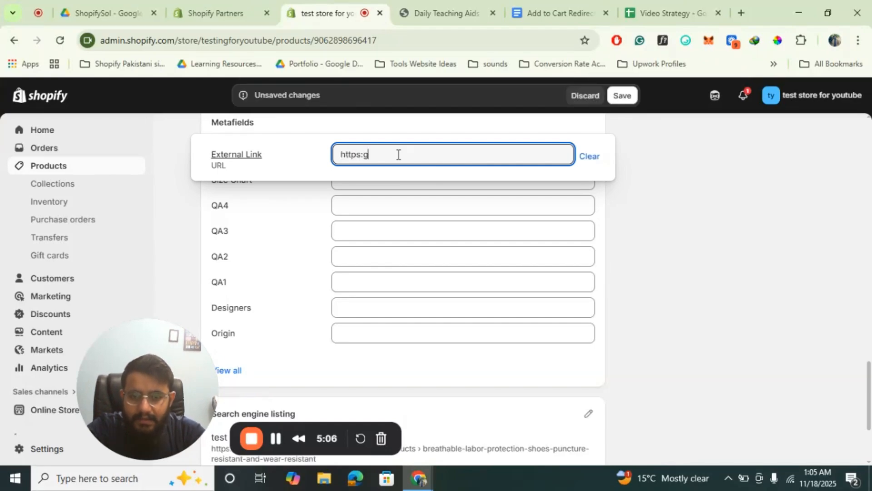
type("oogle.com")
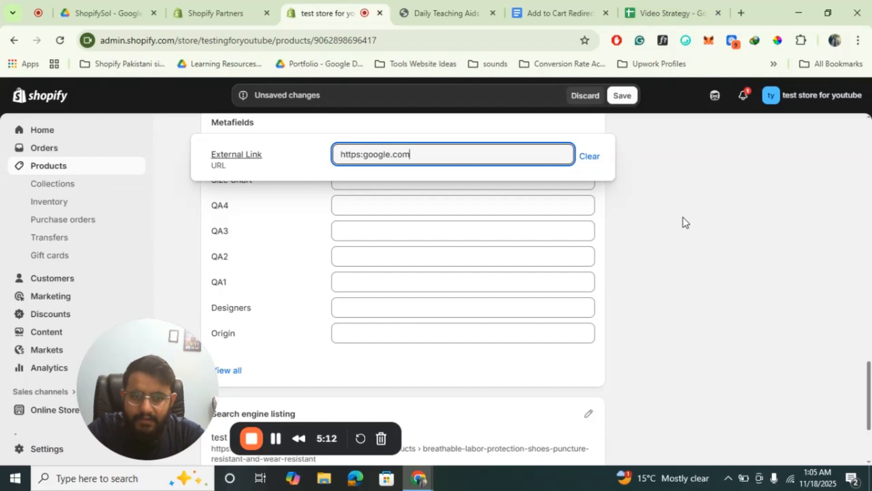
Discard the unsaved External Link entry on the shoes product and return to the product list
scroll(683, 217, "up", 20)
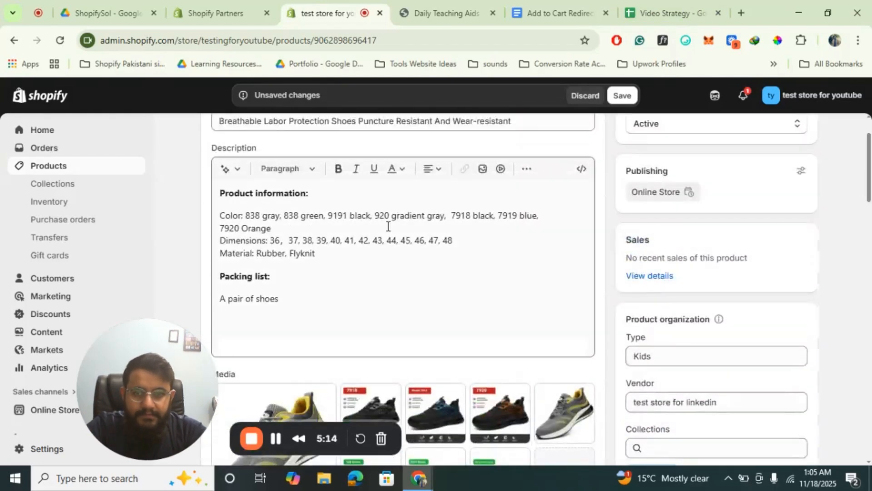
scroll(388, 226, "up", 2)
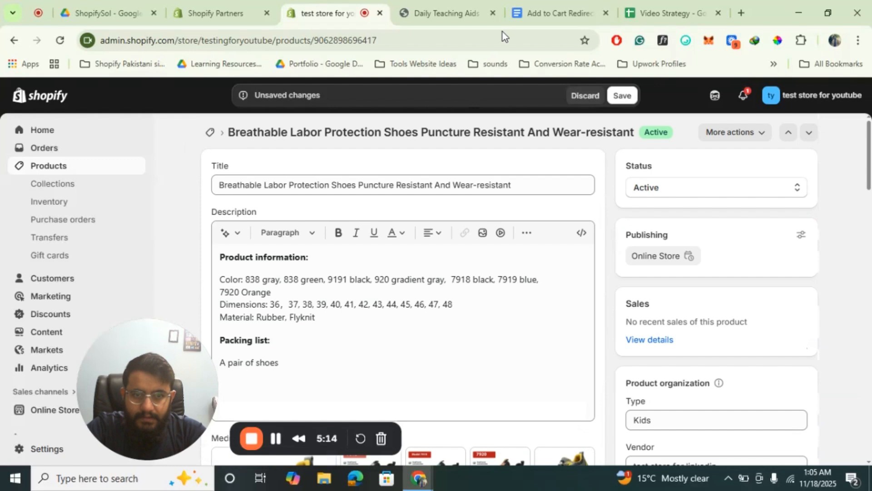
left_click(578, 99)
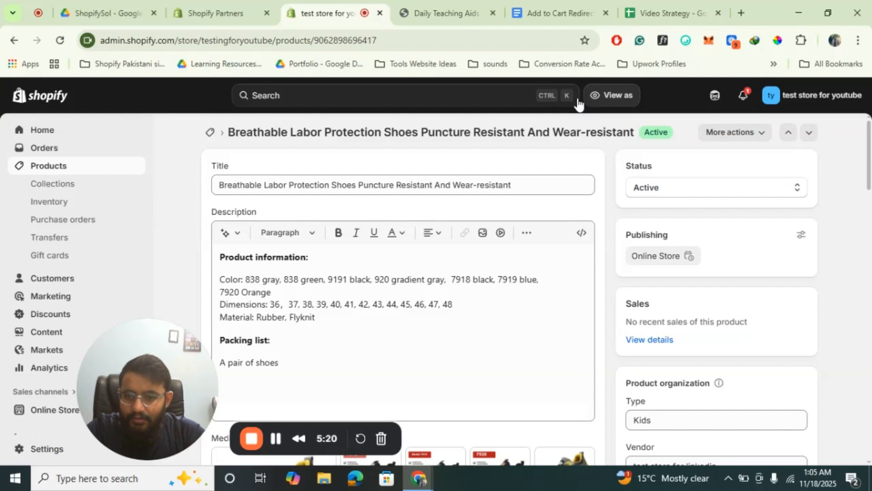
left_click(38, 167)
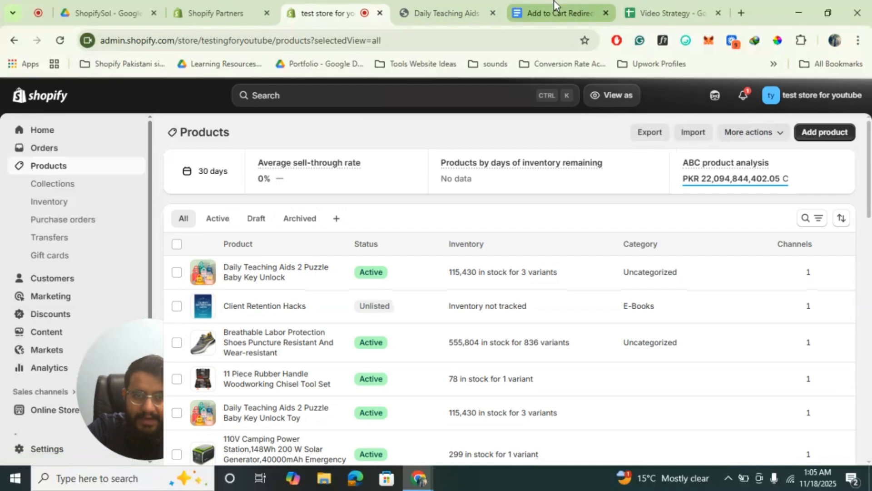
Switch to the Add to Cart Redirect Code document in Google Docs, dismiss its sharing dialog, and correct "snipper" to "snippet" in the opening instruction
left_click(554, 3)
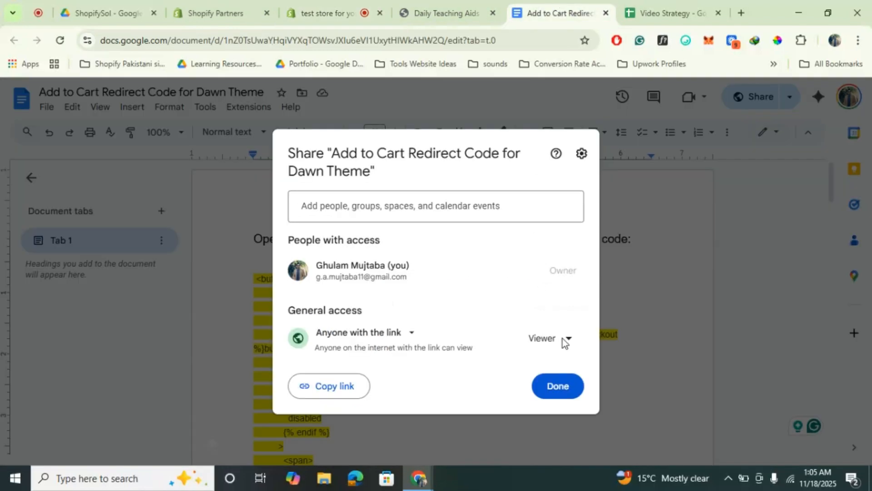
left_click(577, 387)
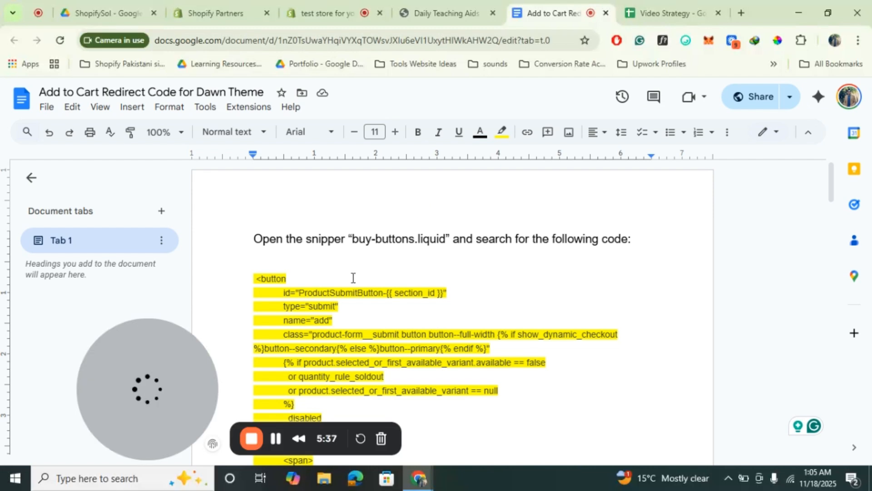
left_click(347, 240)
key("BackSpace")
type("t")
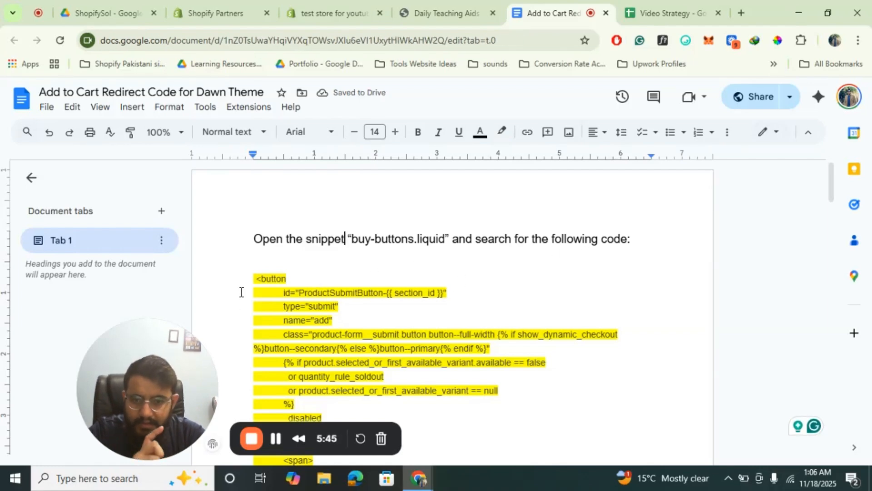
Copy the code from <button through id="ProductSubmitButton, then switch to Shopify and open the Dawn theme's buy-buttons.liquid snippet for code editing
left_click_drag(254, 278, 385, 294)
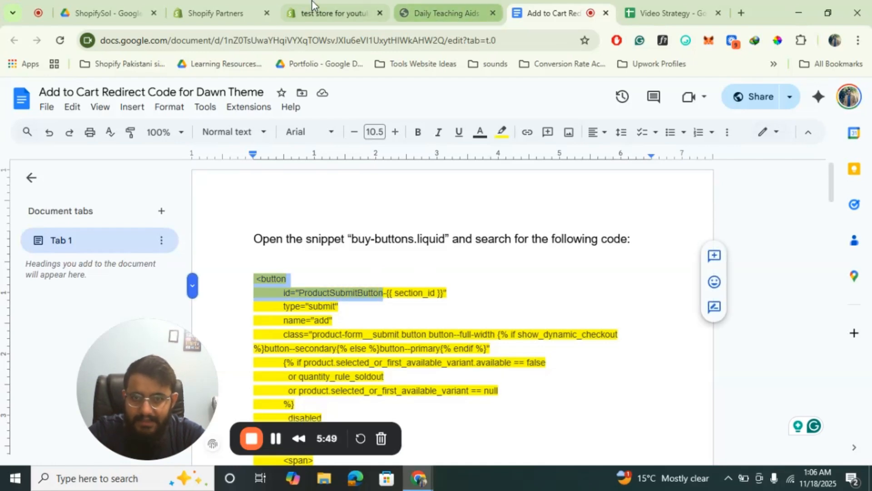
left_click(333, 13)
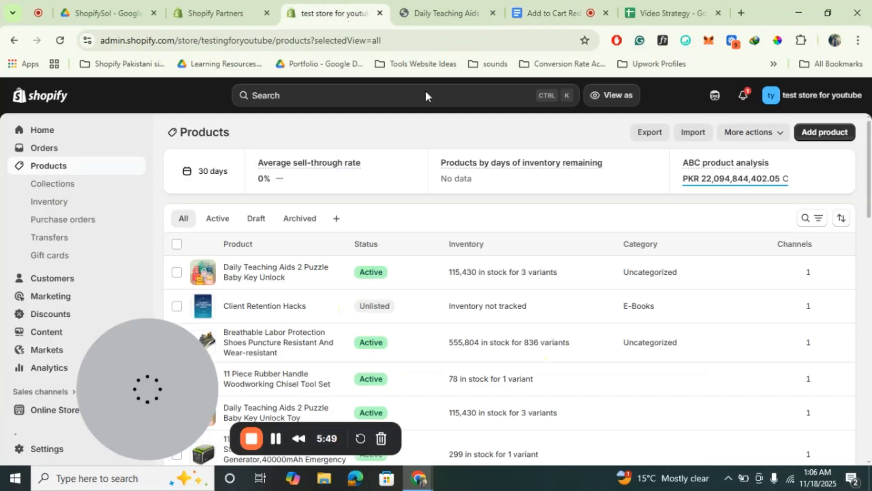
left_click(43, 411)
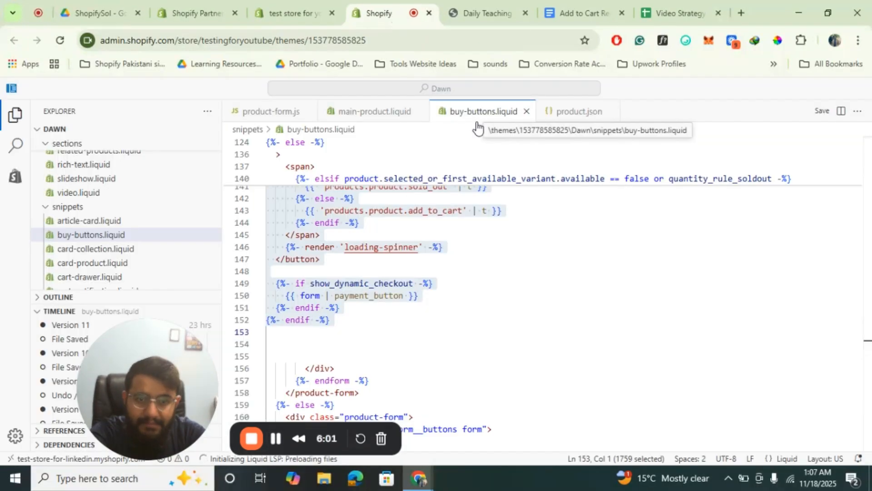
Review the redirect document's instructions, covering the original button code to find and the replacement code below it
left_click(593, 6)
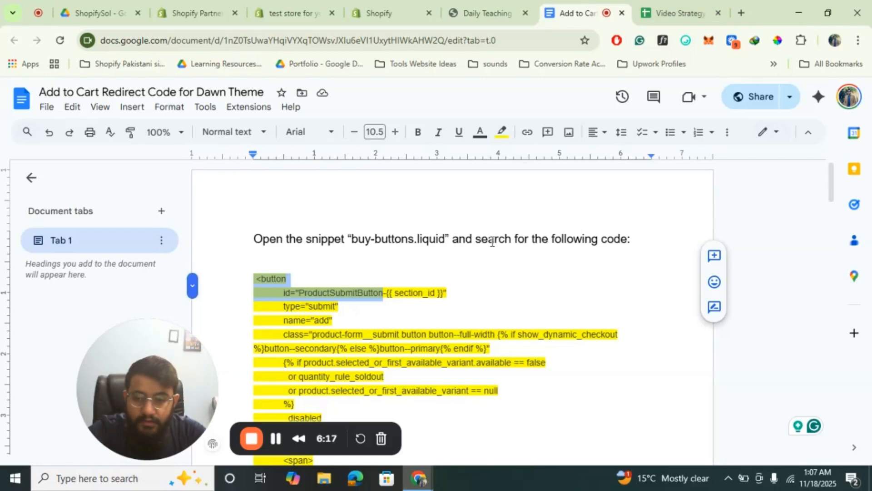
left_click(378, 3)
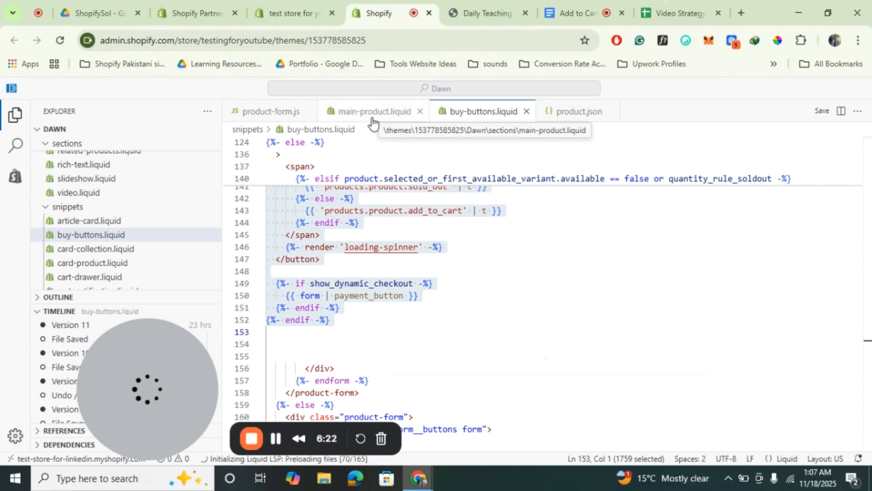
left_click(548, 6)
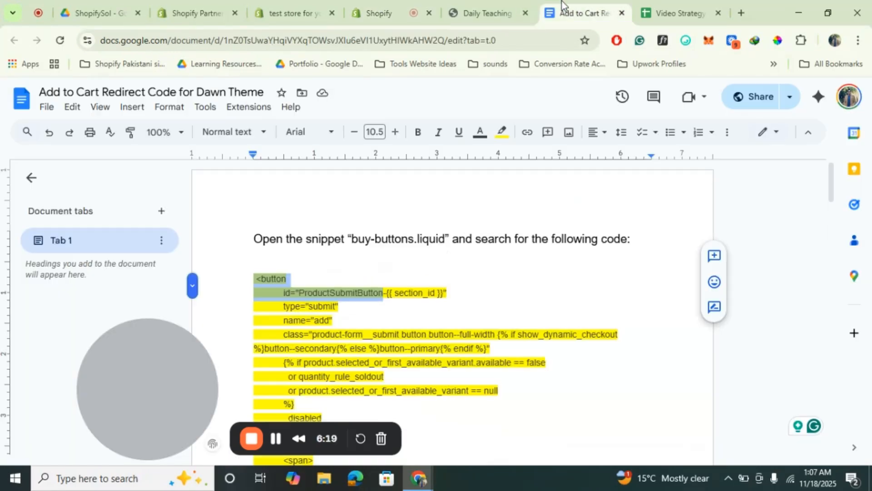
scroll(456, 269, "down", 3)
scroll(455, 270, "down", 5)
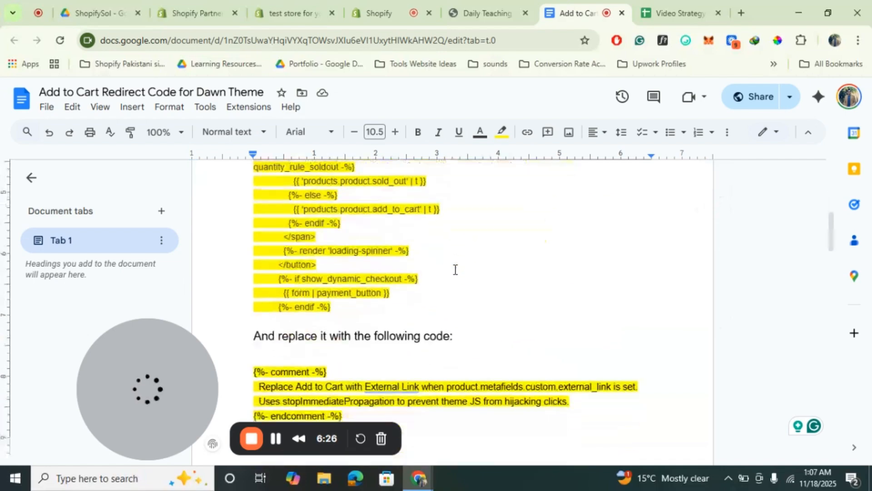
scroll(455, 269, "up", 3)
scroll(454, 269, "down", 5)
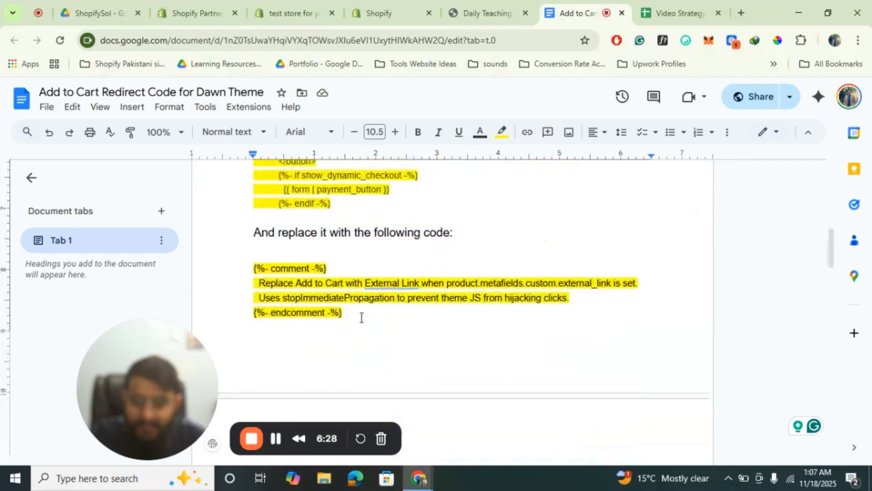
scroll(364, 320, "down", 3)
scroll(364, 321, "down", 8)
scroll(364, 321, "up", 12)
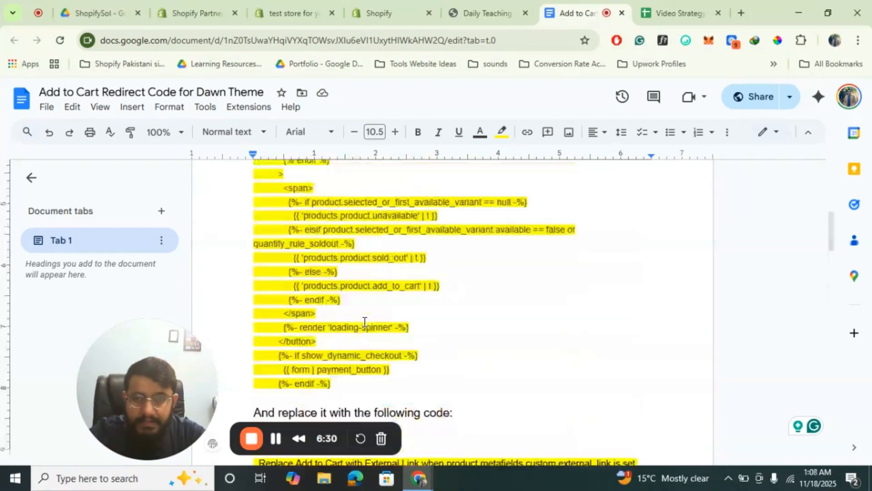
Search buy-buttons.liquid in the Shopify code editor for the copied <button id="ProductSubmitButton code
left_click(378, 1)
scroll(436, 259, "up", 15)
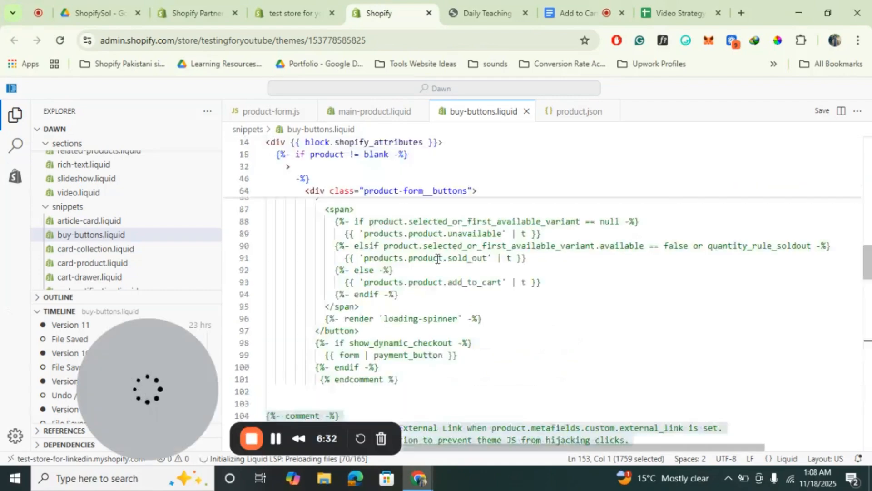
scroll(423, 255, "up", 15)
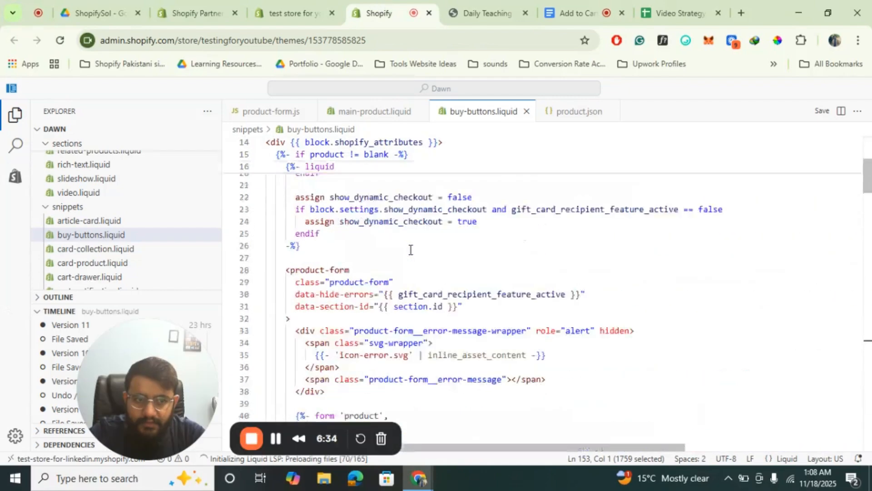
scroll(410, 249, "up", 6)
left_click(405, 162)
key("ctrl+f")
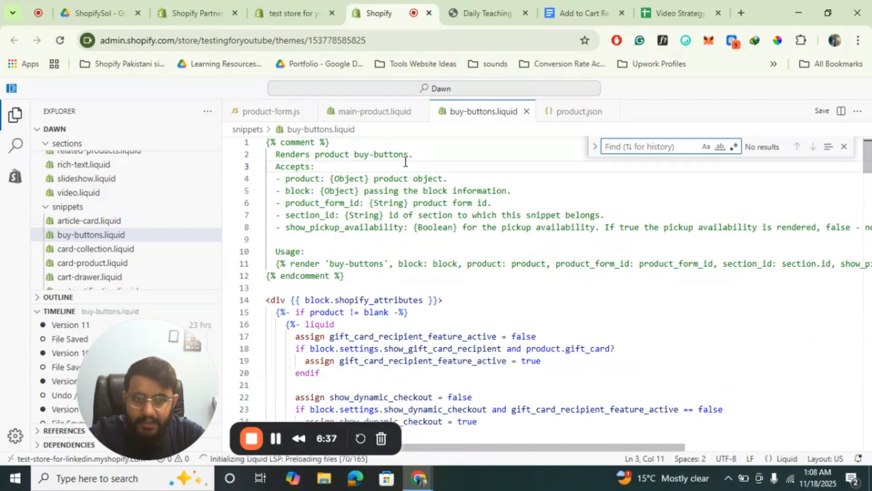
key("ctrl+v")
key("BackSpace")
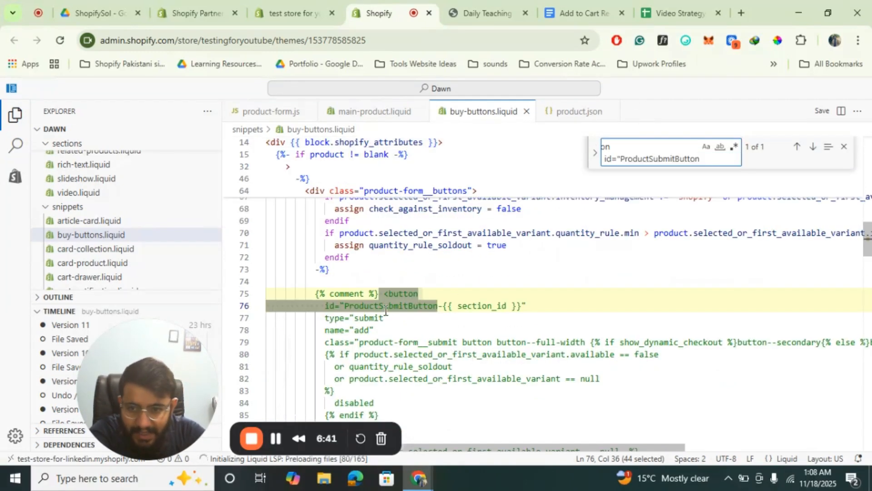
Compare the document's original button code, down to its final endif, with the matching commented block in buy-buttons.liquid
scroll(402, 310, "down", 2)
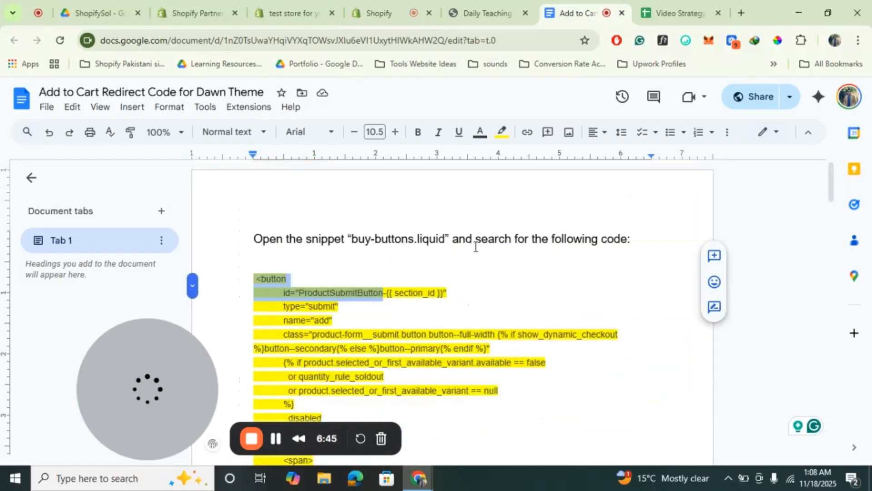
scroll(474, 247, "down", 4)
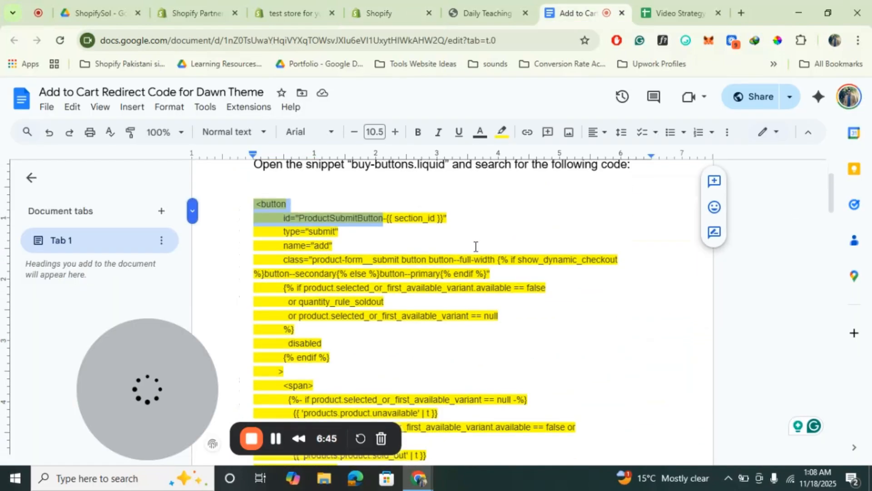
scroll(476, 246, "down", 3)
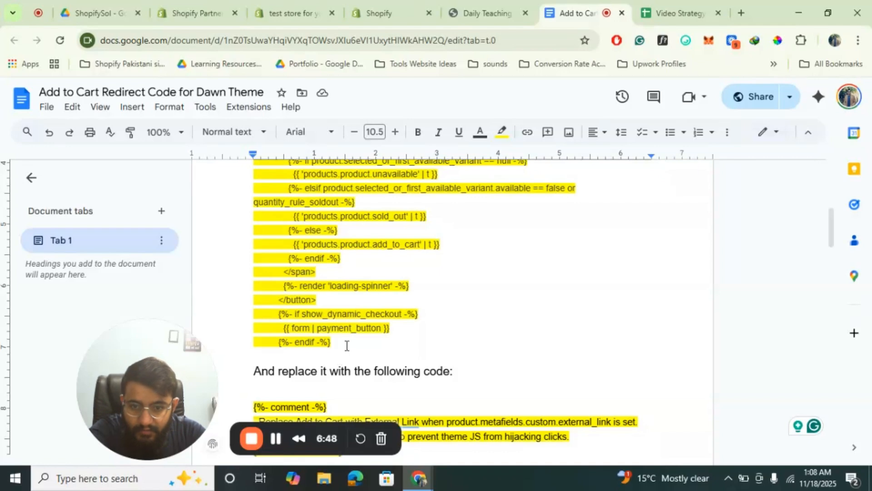
left_click(379, 13)
scroll(414, 287, "down", 4)
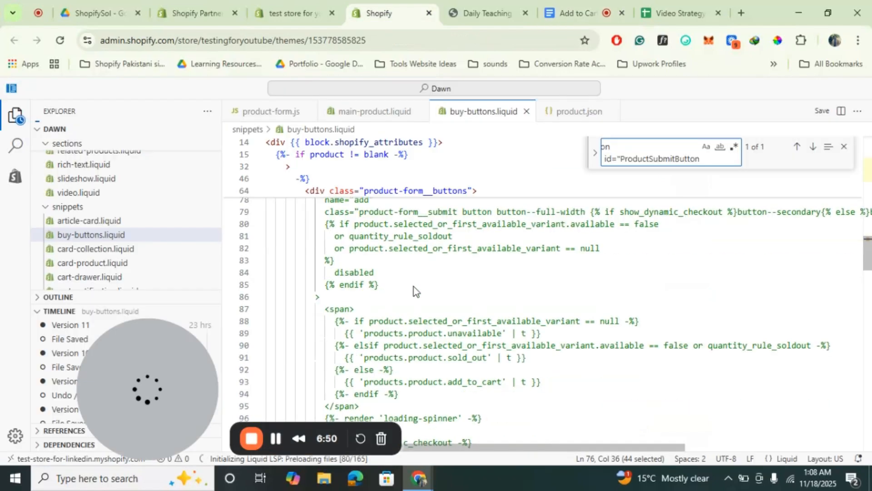
scroll(413, 287, "down", 1)
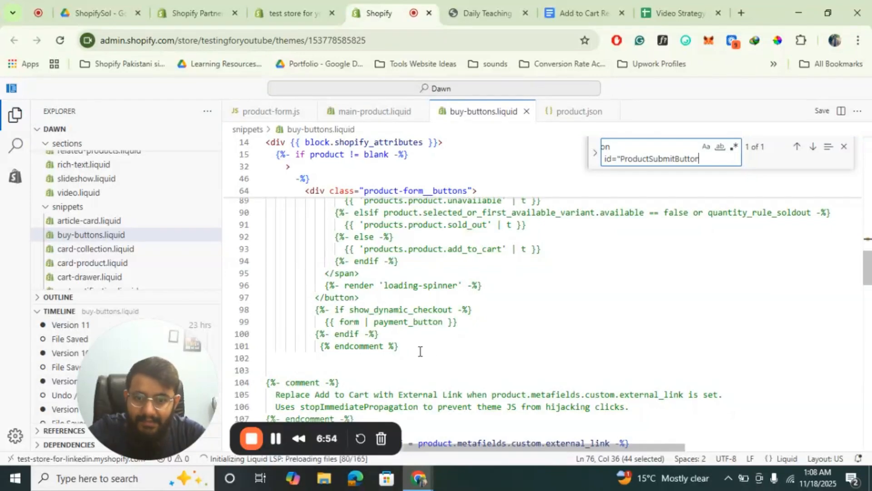
scroll(418, 351, "up", 5)
scroll(394, 318, "up", 1)
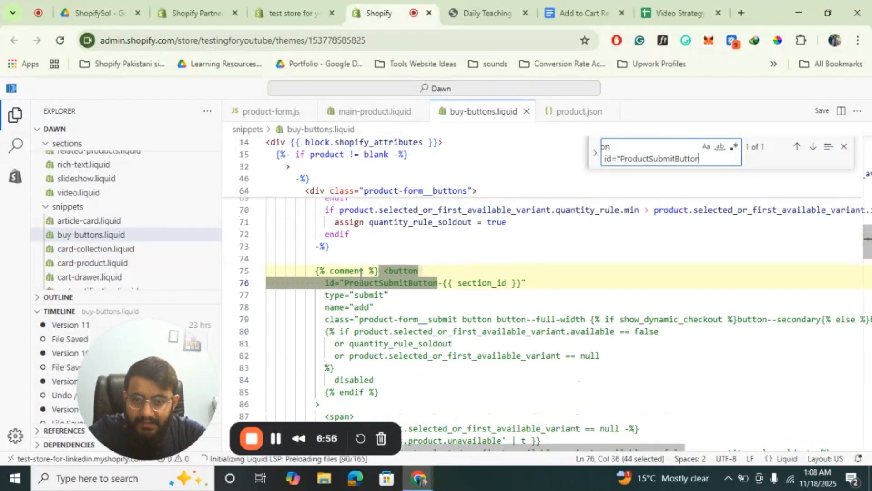
Examine the commented-out original button block in buy-buttons.liquid and match the document's replacement code with the code below it
scroll(364, 291, "down", 6)
scroll(383, 323, "up", 4)
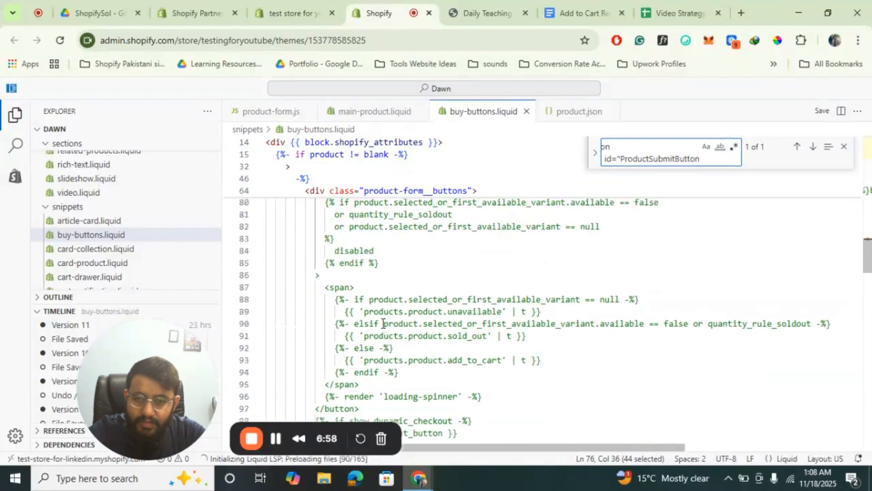
scroll(383, 324, "up", 4)
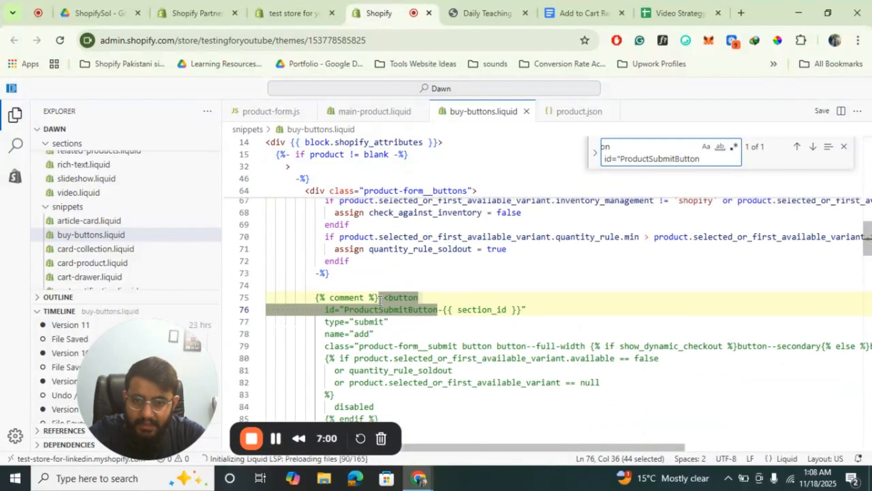
left_click(380, 300)
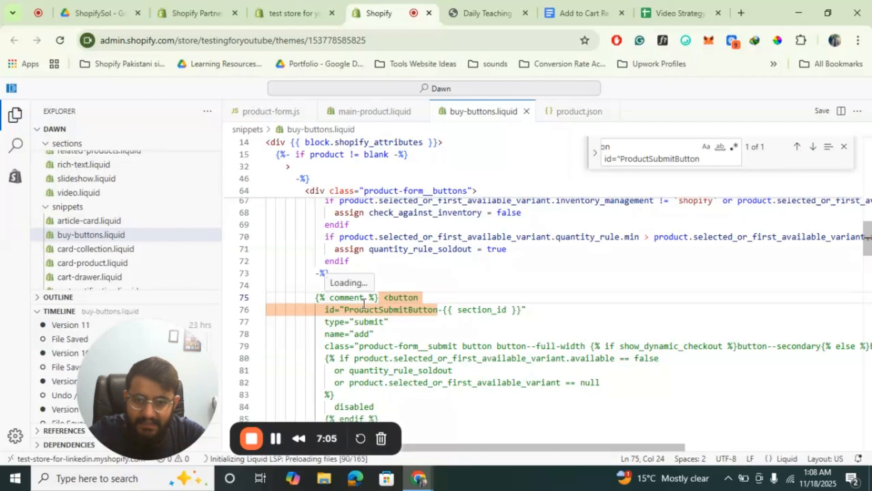
scroll(400, 308, "down", 8)
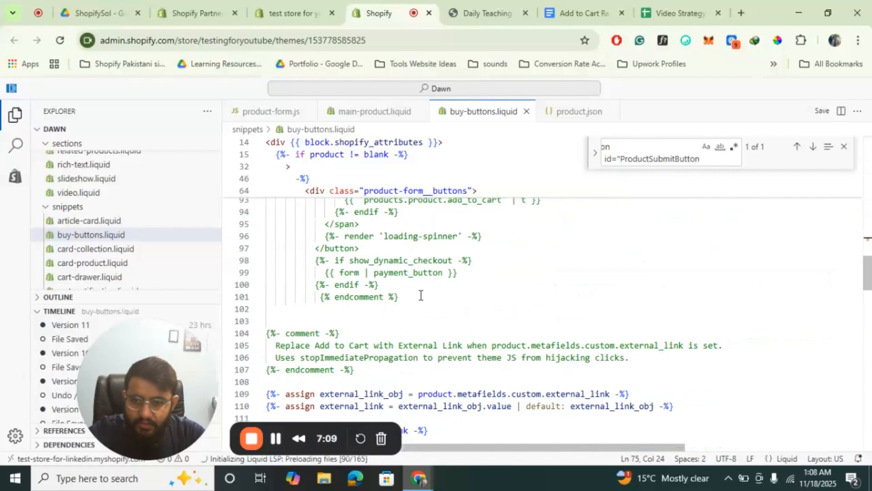
left_click(580, 13)
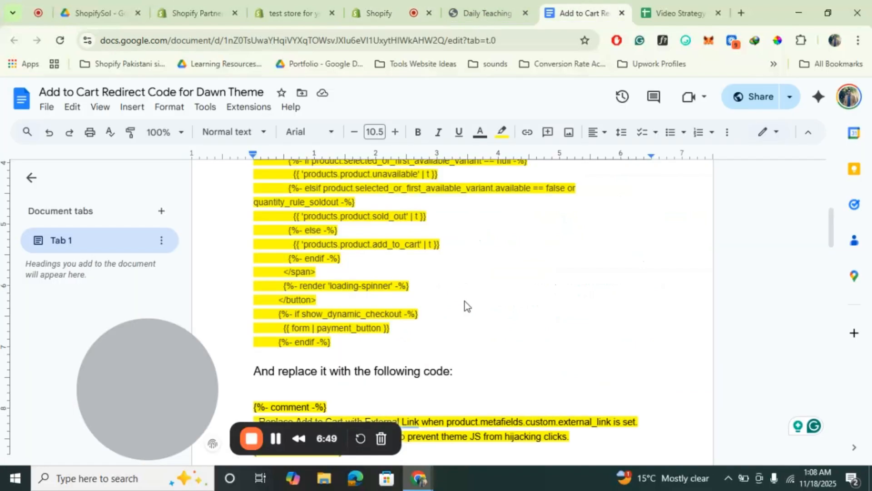
scroll(346, 360, "down", 3)
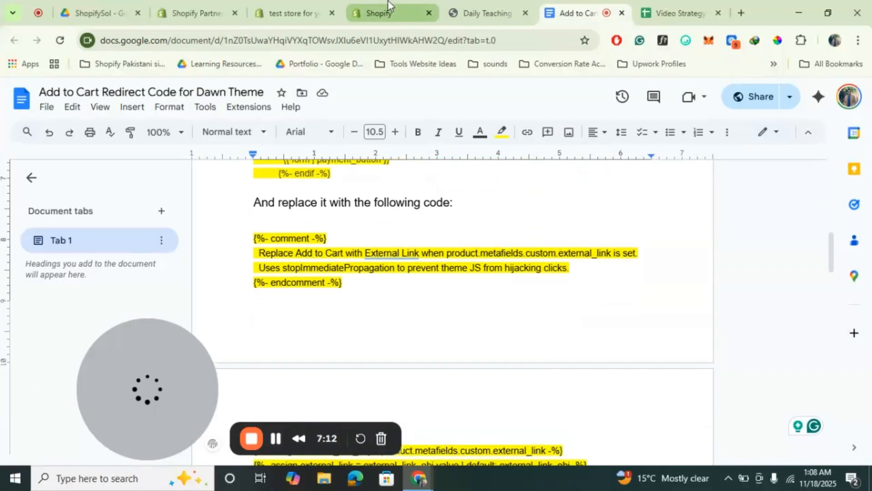
left_click(389, 7)
scroll(444, 300, "down", 8)
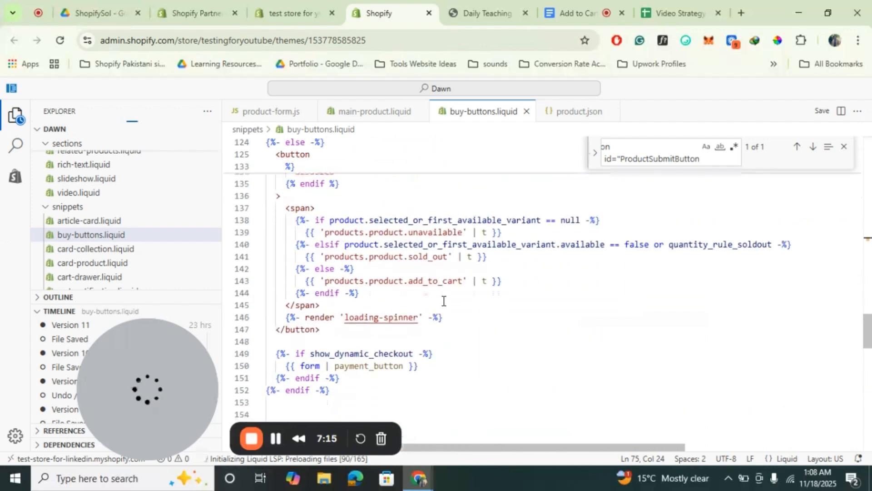
scroll(444, 300, "down", 2)
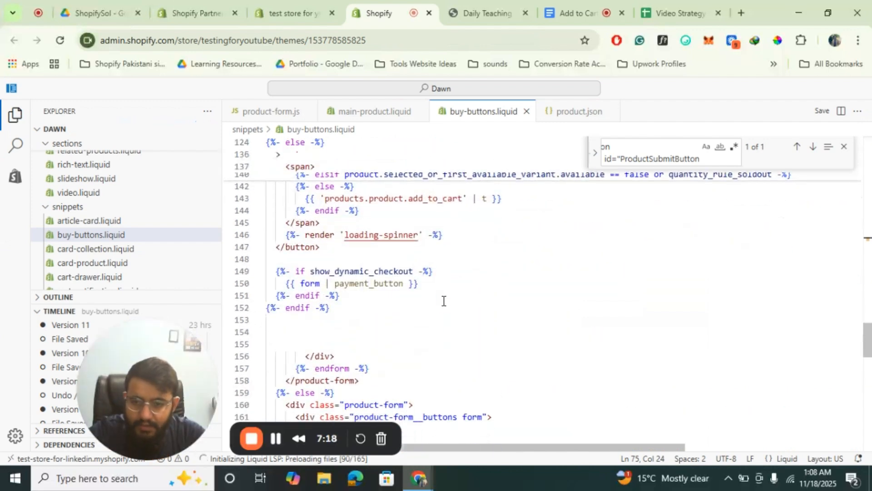
scroll(444, 300, "down", 1)
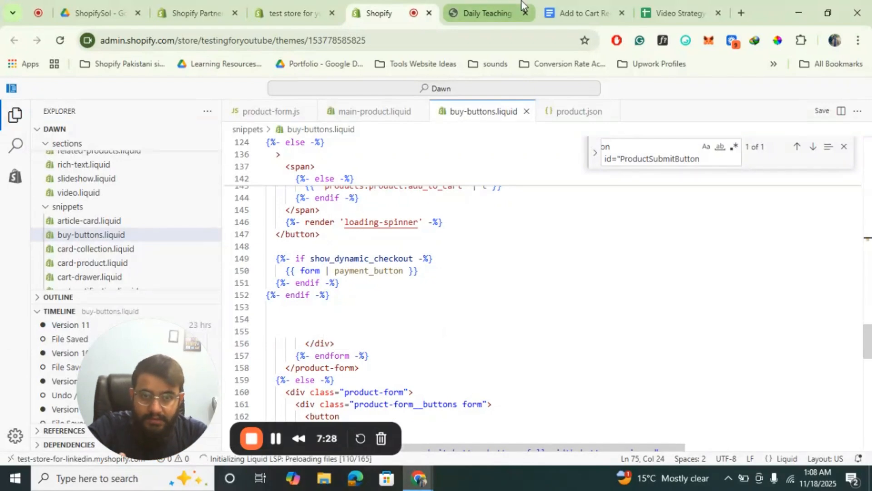
Review the document's replacement code, focusing on the external_link assignments and the Buy Now link used when external_link is not blank
left_click(581, 12)
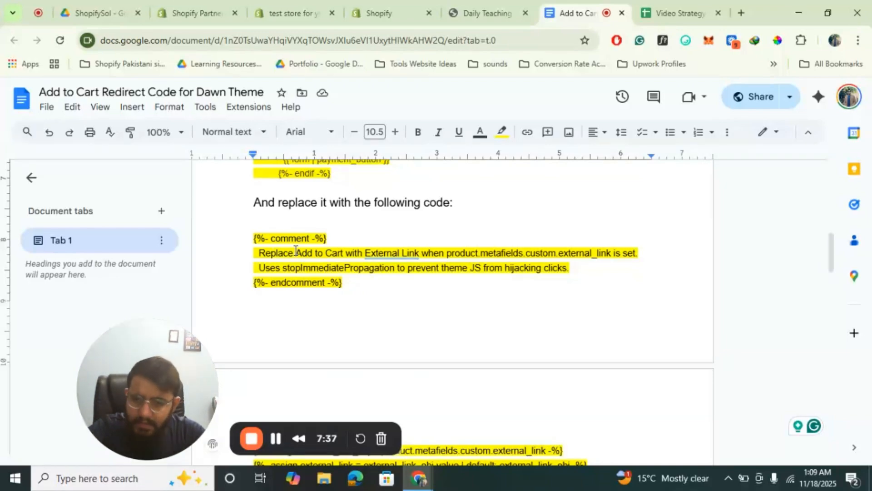
scroll(296, 250, "down", 12)
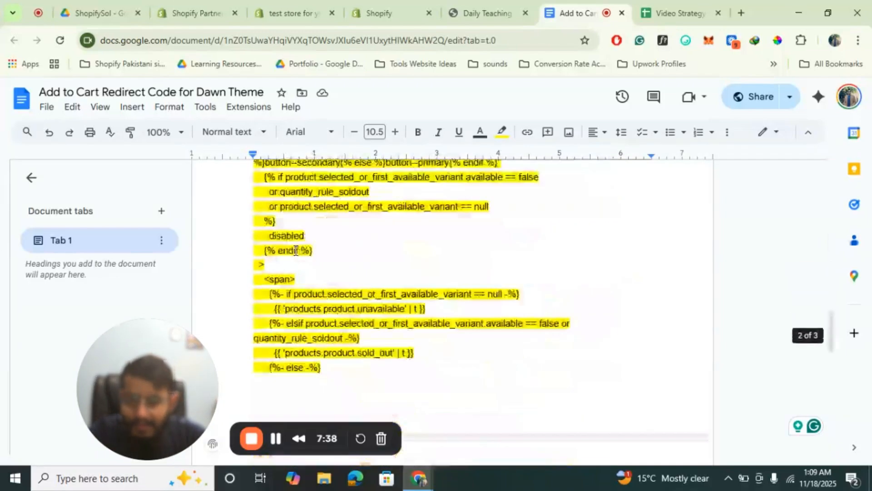
scroll(296, 250, "up", 5)
scroll(295, 250, "up", 7)
scroll(296, 251, "down", 1)
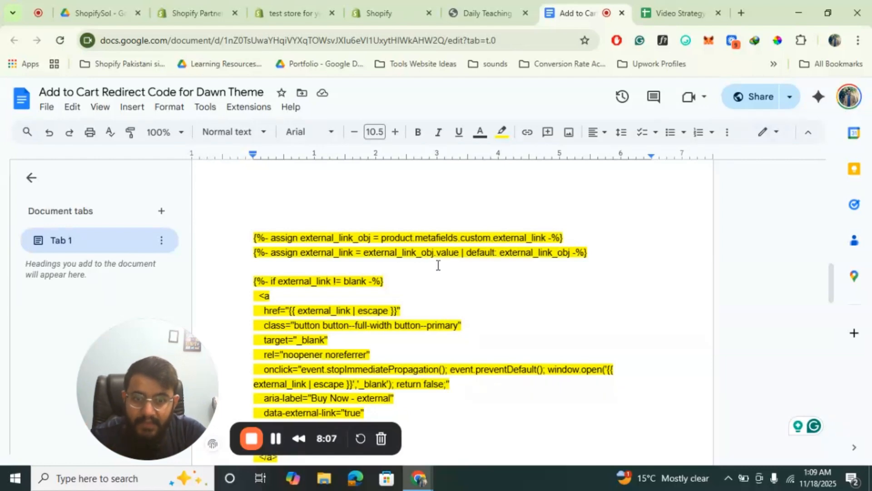
scroll(438, 266, "down", 3)
scroll(437, 263, "down", 1)
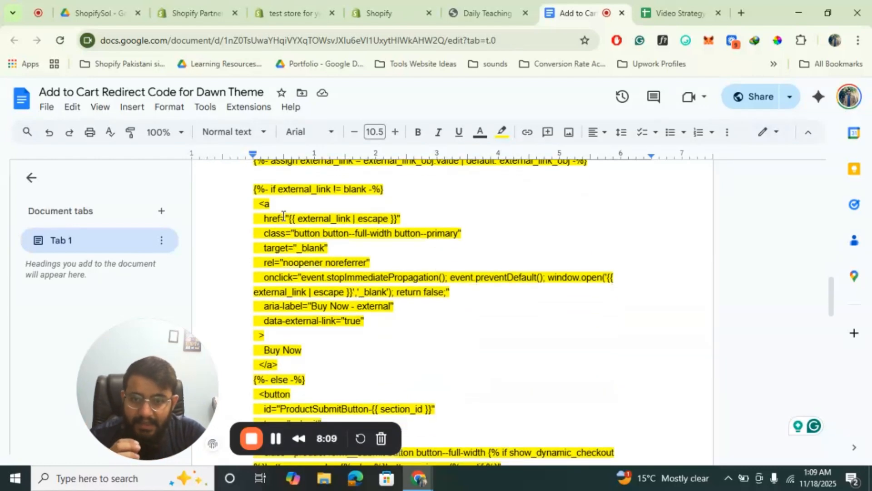
scroll(302, 214, "up", 1)
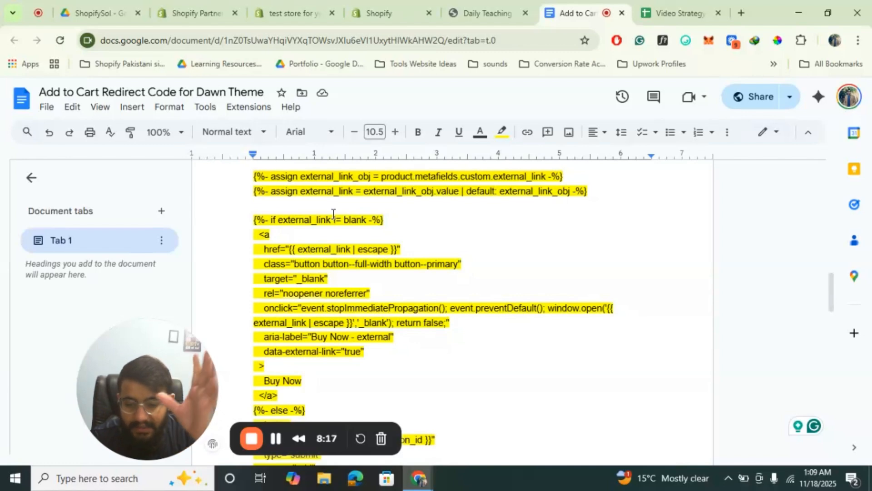
scroll(333, 213, "down", 5)
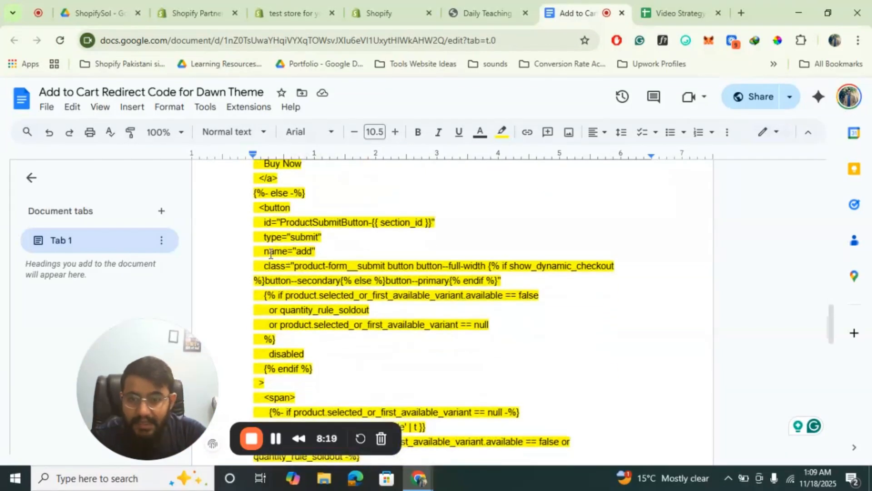
scroll(324, 300, "up", 4)
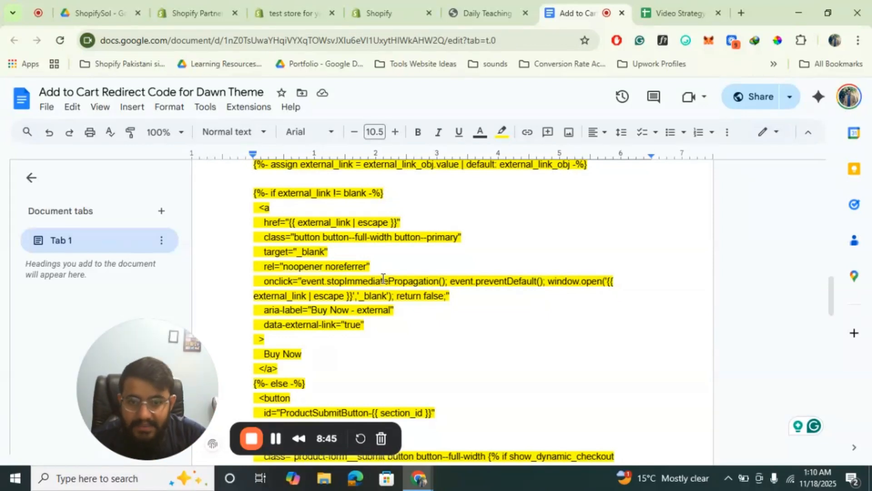
scroll(384, 279, "down", 2)
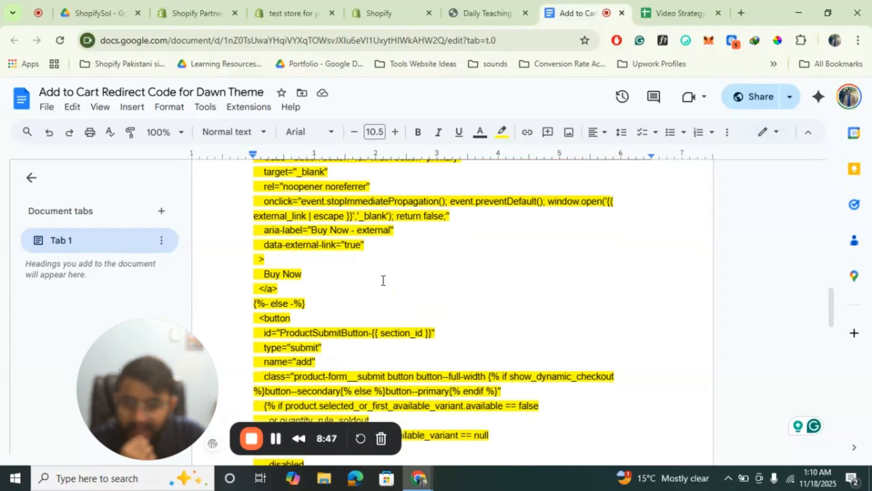
scroll(348, 272, "up", 2)
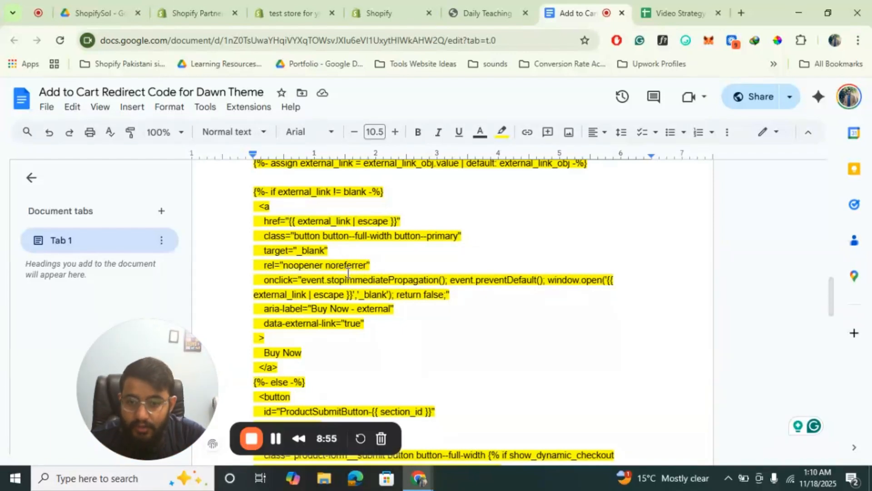
Review the else branch of the document's replacement code, from the fallback ProductSubmitButton through the final endif
scroll(348, 273, "down", 2)
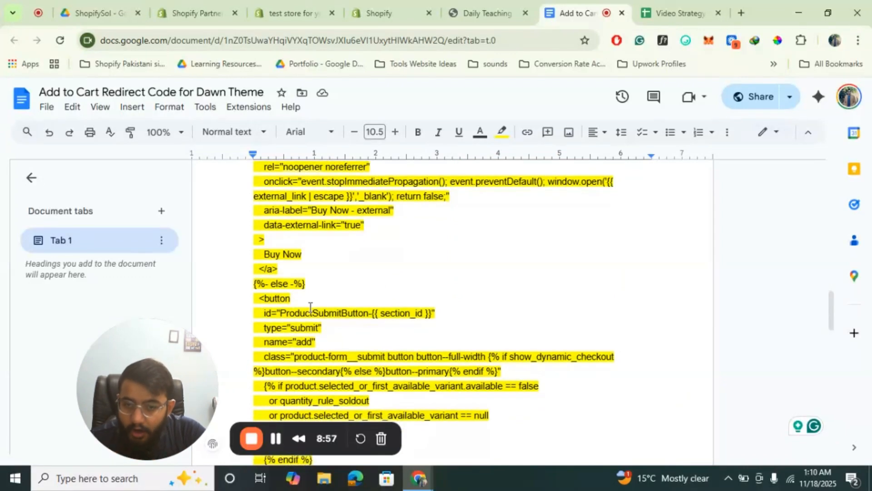
scroll(310, 307, "down", 2)
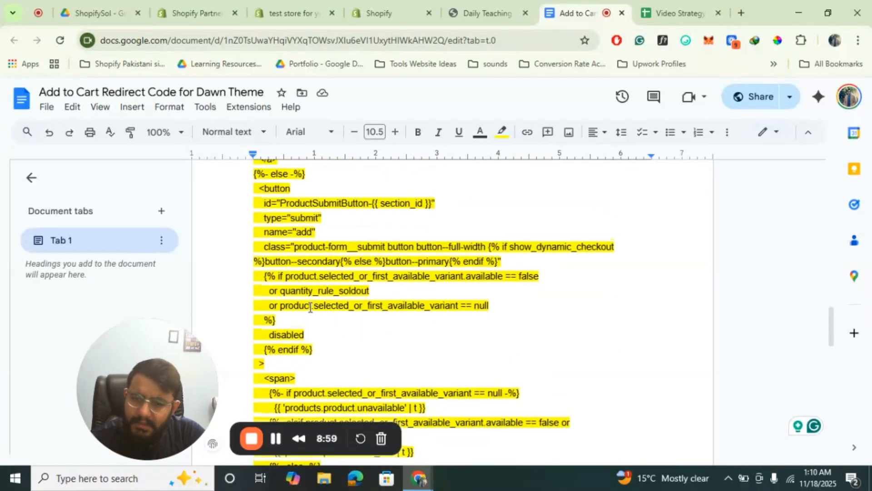
scroll(310, 308, "down", 4)
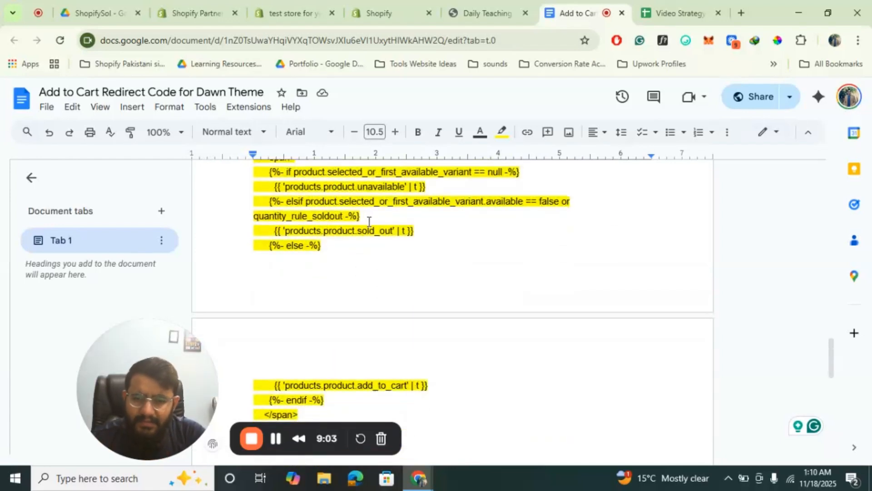
scroll(367, 224, "down", 1)
scroll(367, 224, "up", 4)
scroll(367, 224, "up", 7)
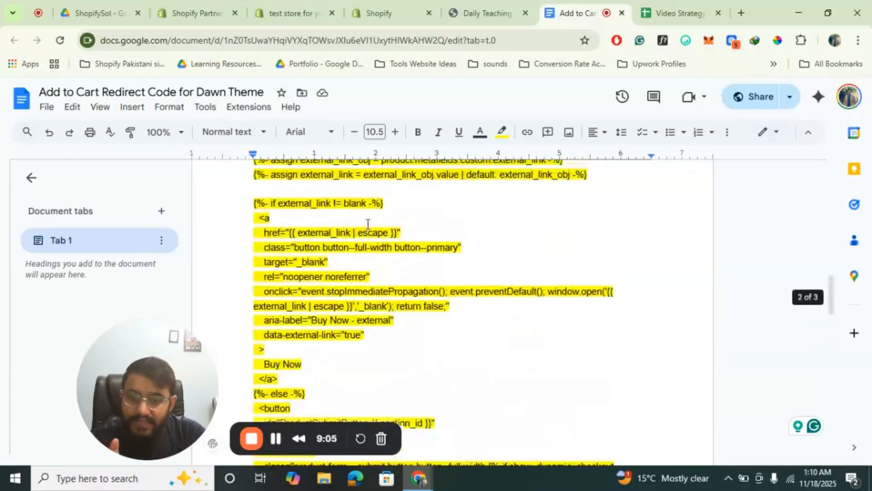
scroll(308, 317, "down", 8)
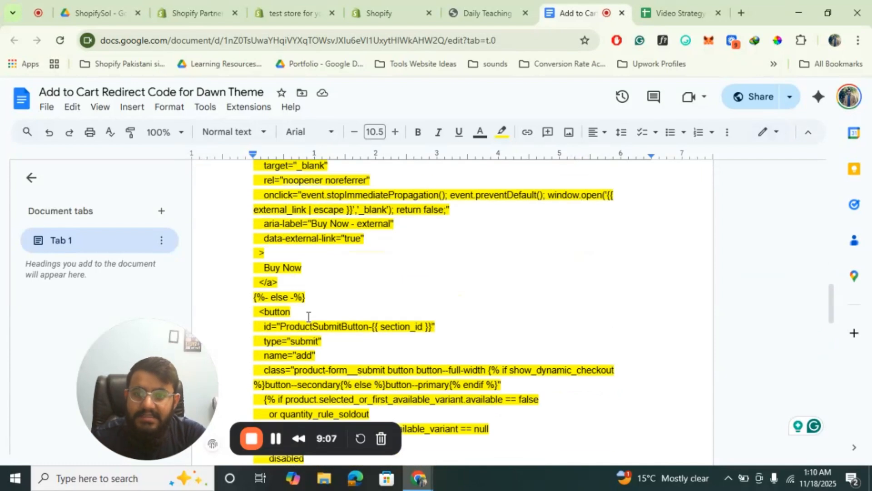
scroll(308, 317, "down", 4)
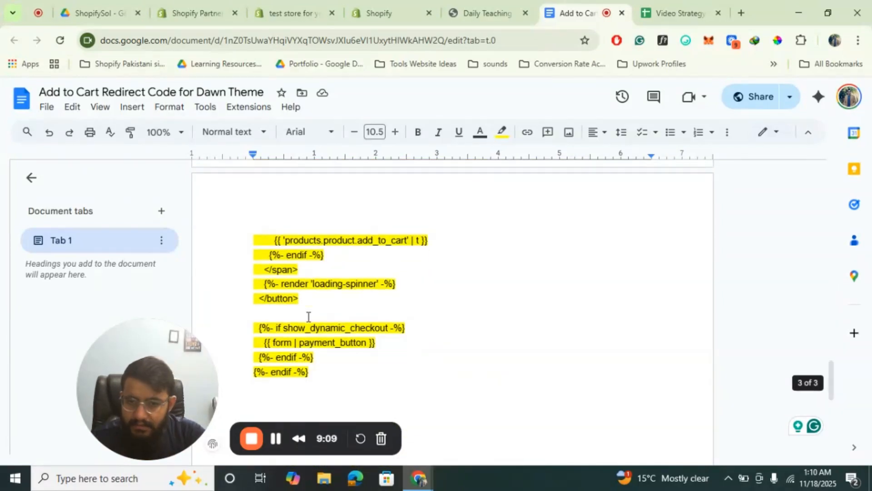
Switch back to the Shopify code editor and close the search in buy-buttons.liquid
left_click(413, 7)
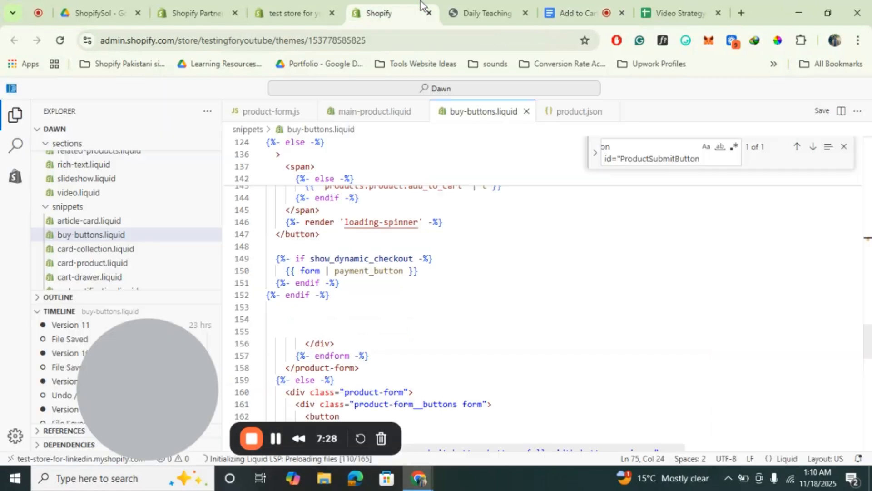
scroll(384, 279, "up", 1)
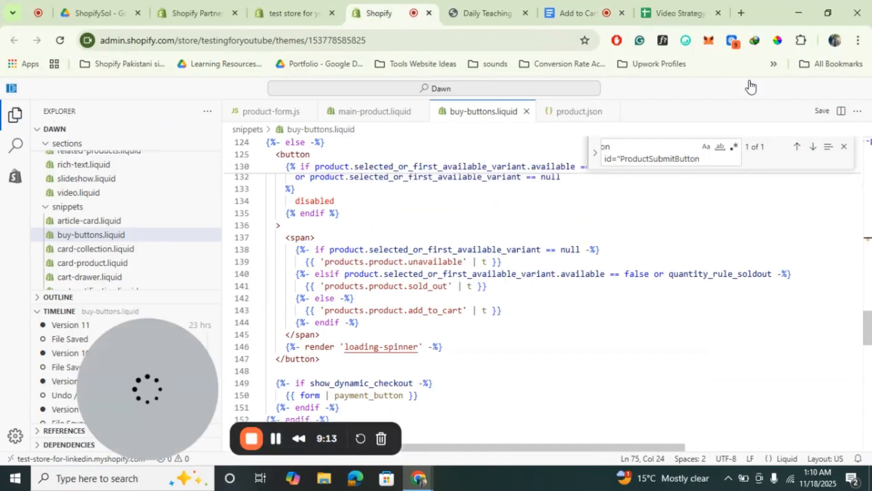
left_click(758, 224)
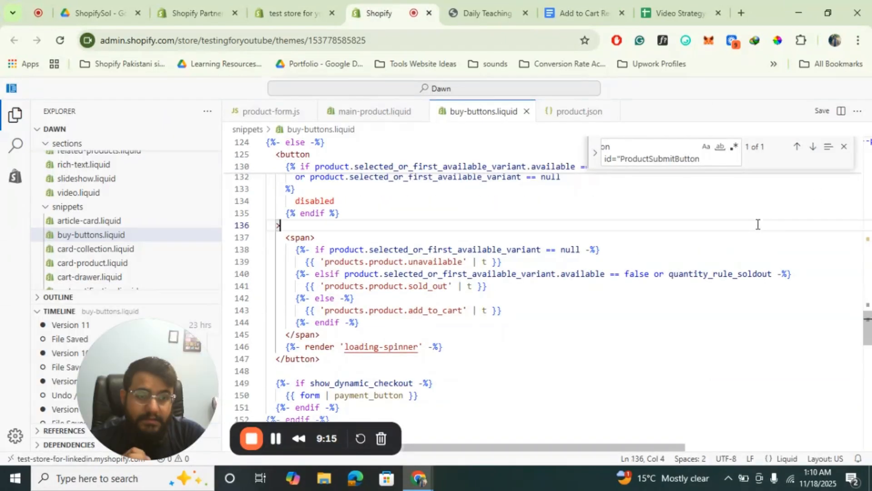
left_click(844, 146)
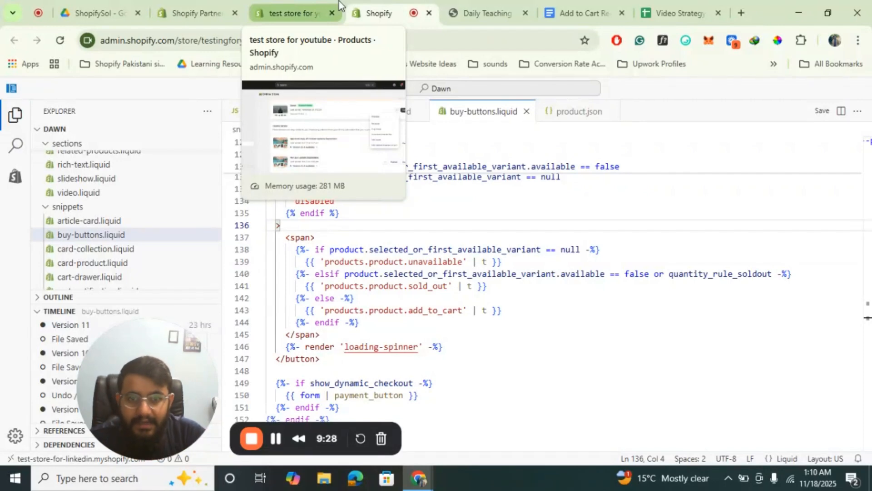
mouse_move(471, 307)
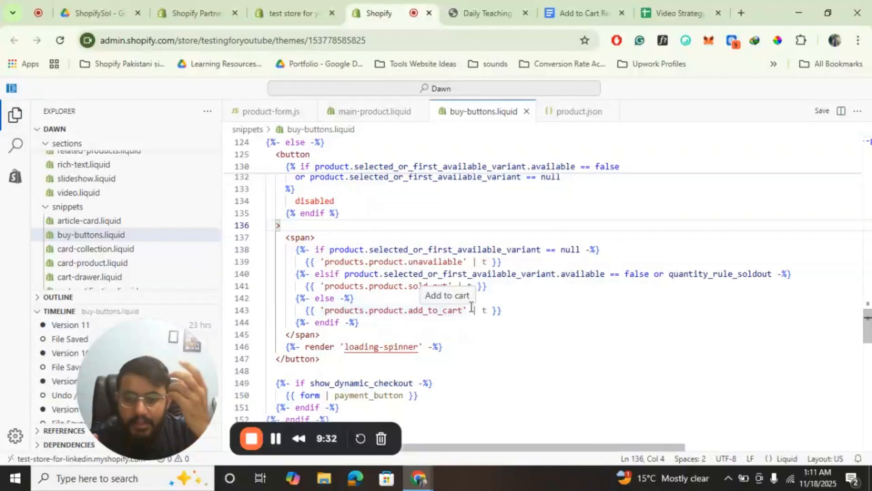
Copy the store's base URL from the product page and load it in a Chrome Guest profile window
left_click(486, 13)
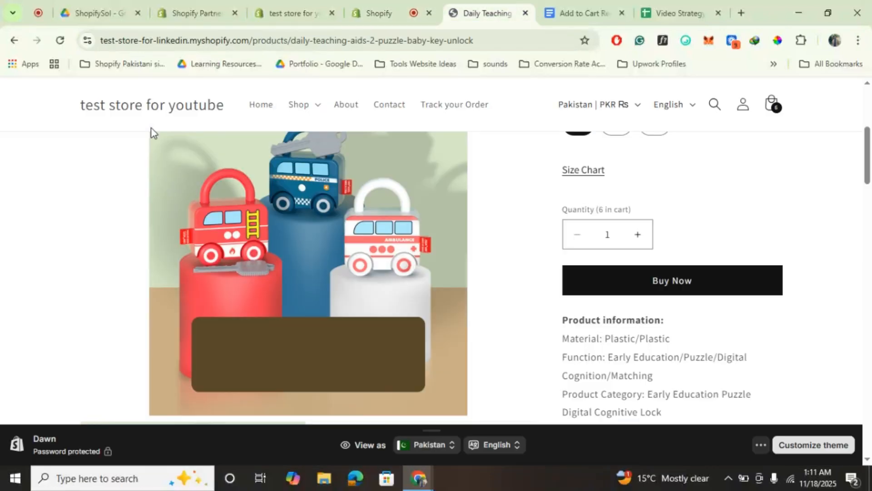
left_click_drag(248, 39, 9, 97)
key("ctrl+c")
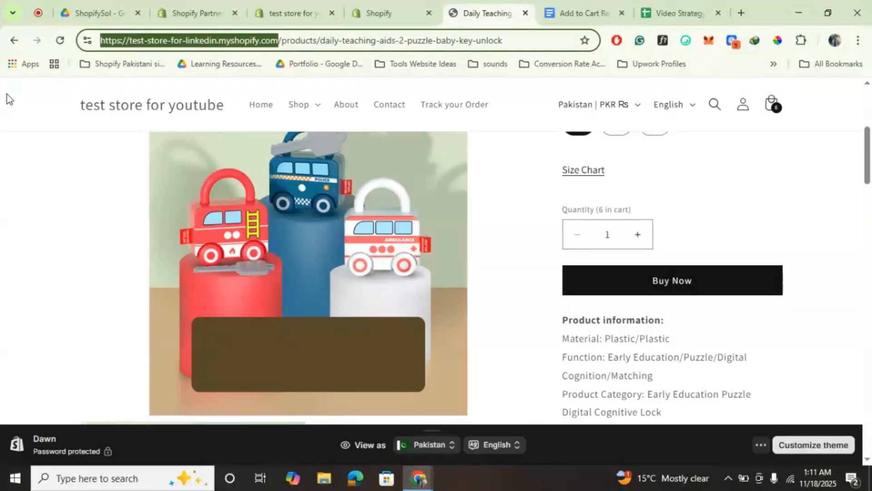
left_click(834, 40)
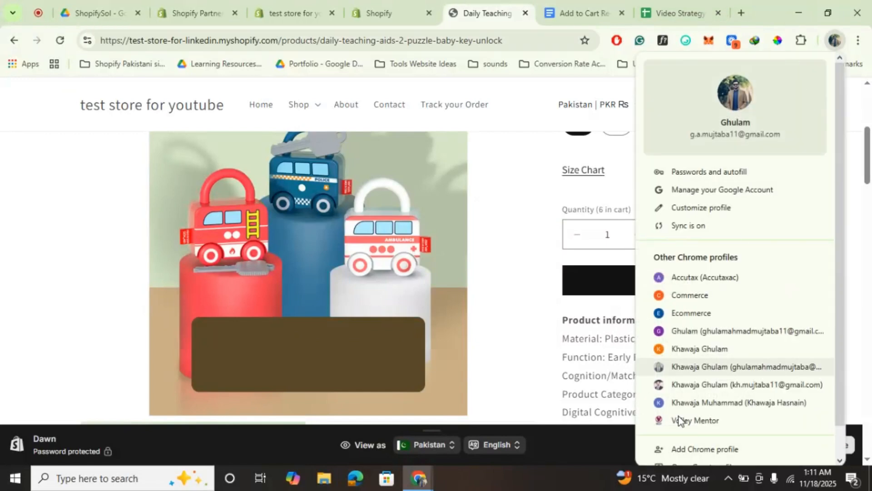
scroll(679, 418, "down", 2)
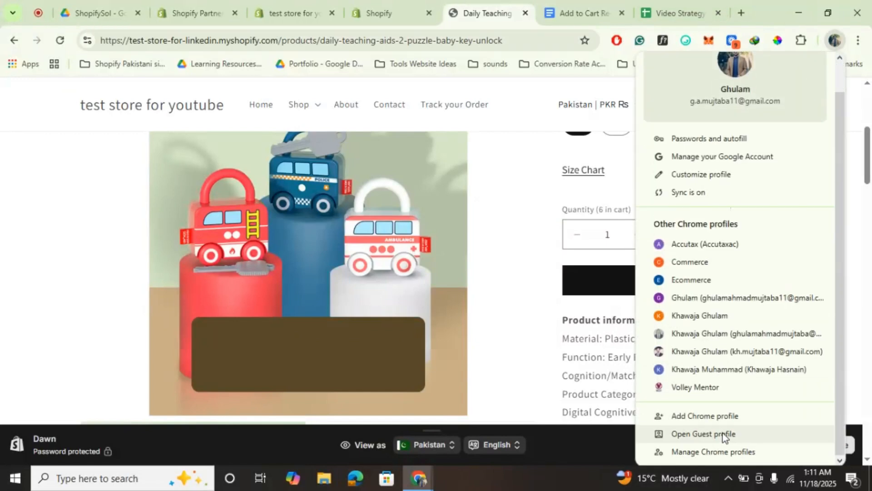
left_click(721, 433)
key("ctrl+v")
key("Return")
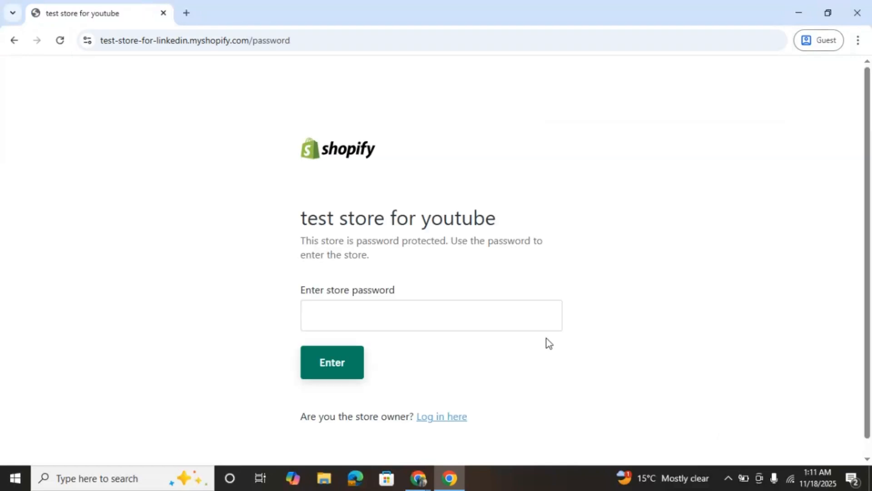
Enter the store password to unlock the storefront and open the Daily Teaching Aids 2 Puzzle Baby Key Unlock product from the home page
left_click(423, 308)
type("*****")
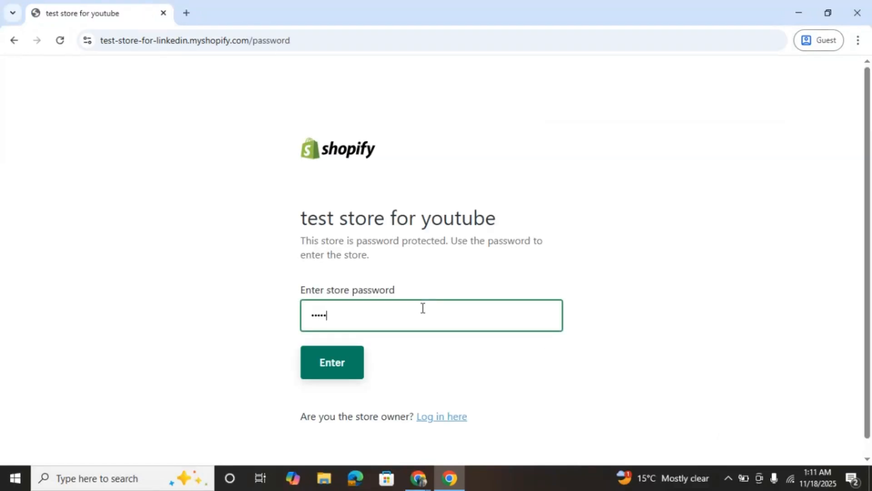
key("Return")
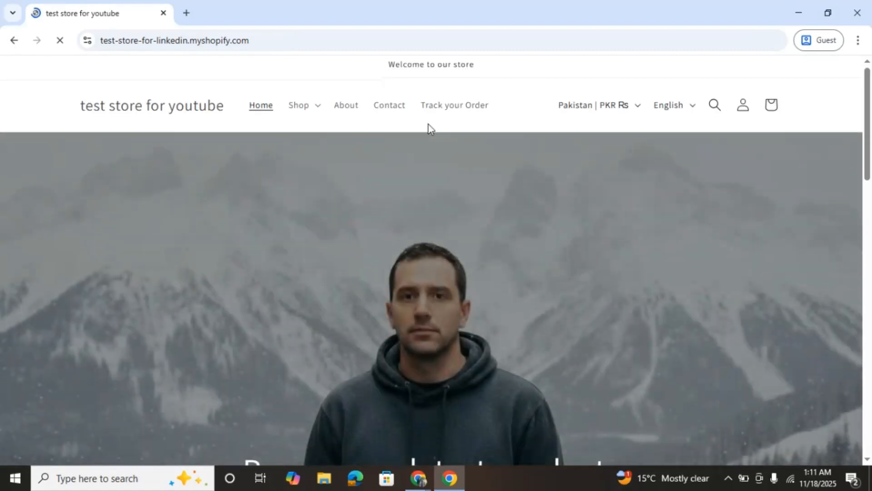
scroll(429, 127, "down", 10)
left_click(163, 234)
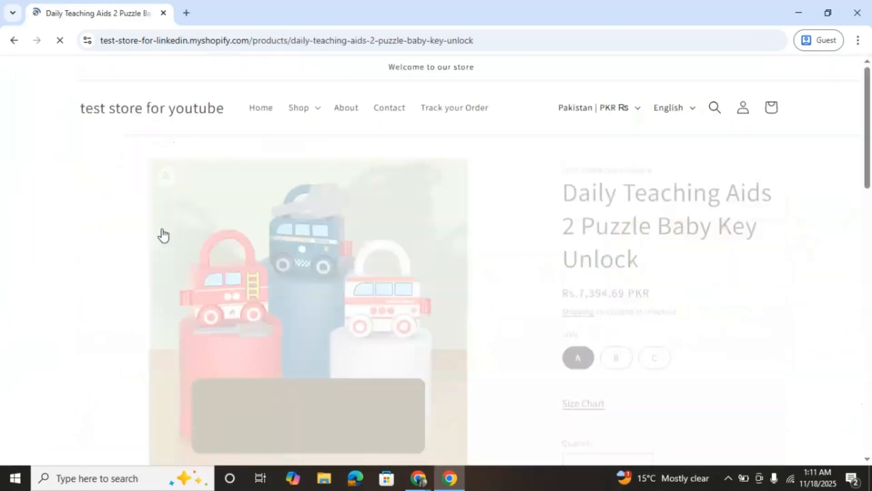
Test the puzzle lock product's Buy Now button, return to the store's product page and check the button's link target
scroll(367, 234, "down", 2)
scroll(367, 234, "down", 2)
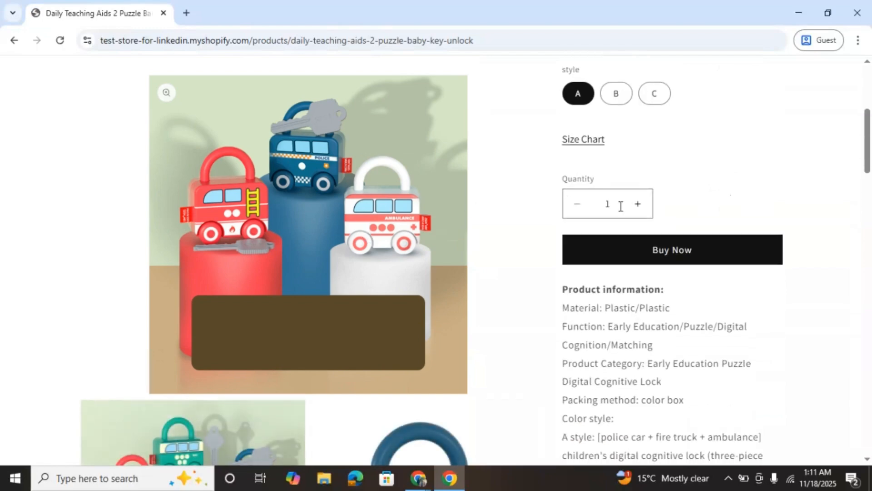
left_click(678, 252)
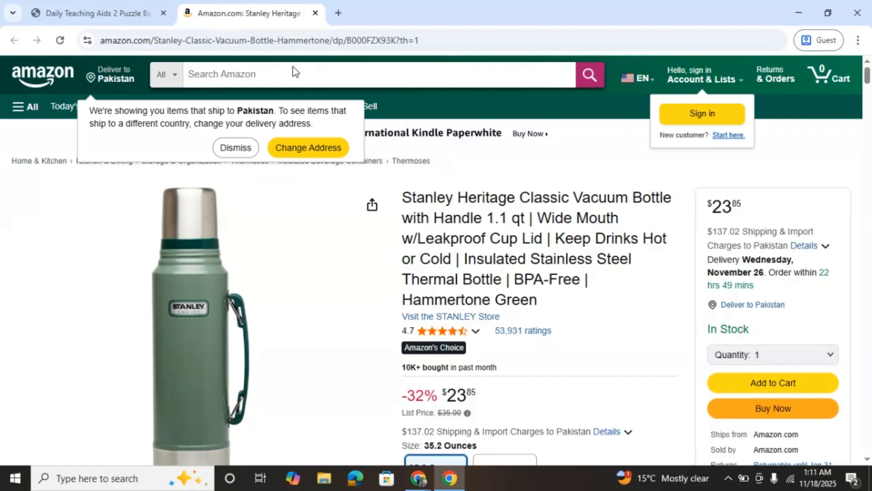
left_click(98, 13)
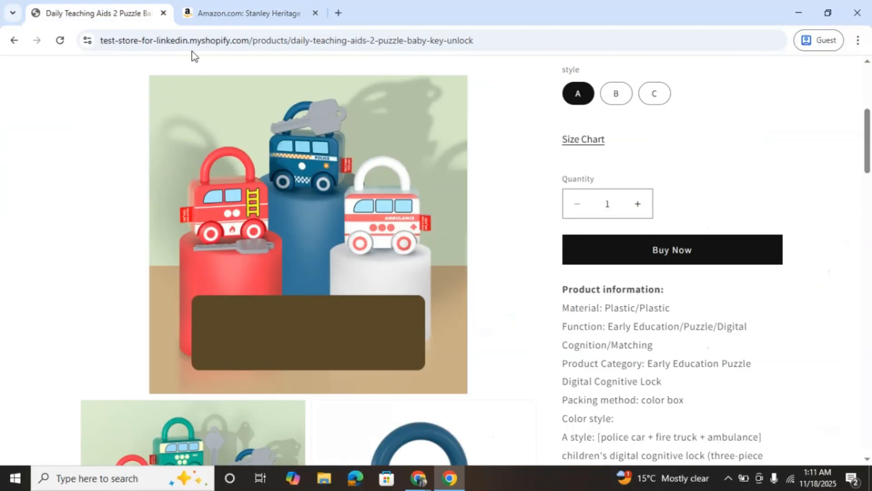
scroll(536, 307, "down", 5)
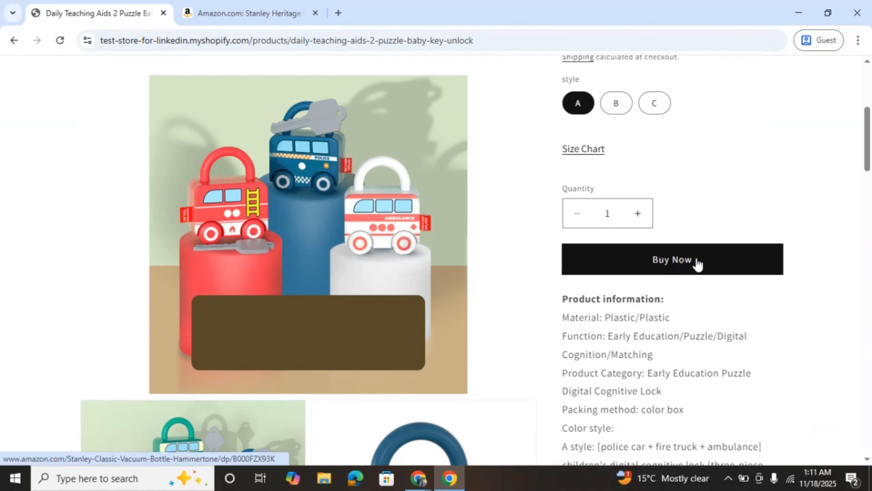
Open the 11 Piece Rubber Handle Woodworking Chisel Tool Set from All Collections, add it to the cart and dismiss the cart notification
scroll(470, 313, "up", 5)
left_click(293, 109)
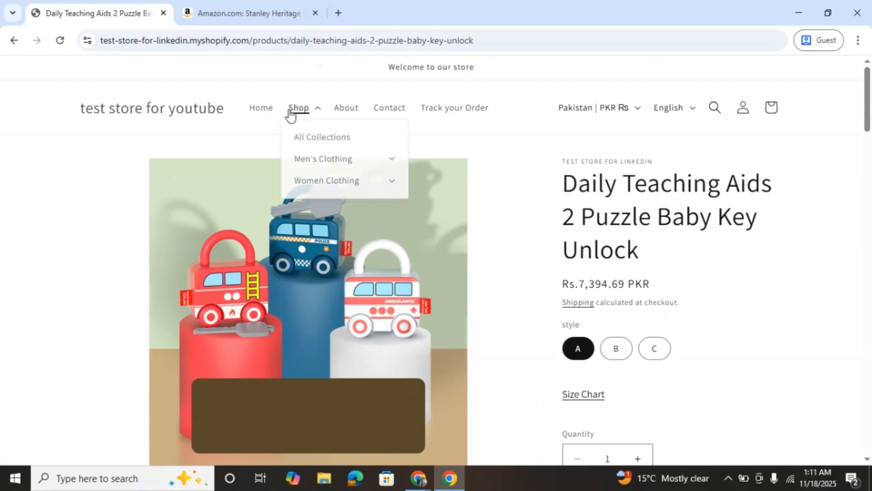
left_click(333, 141)
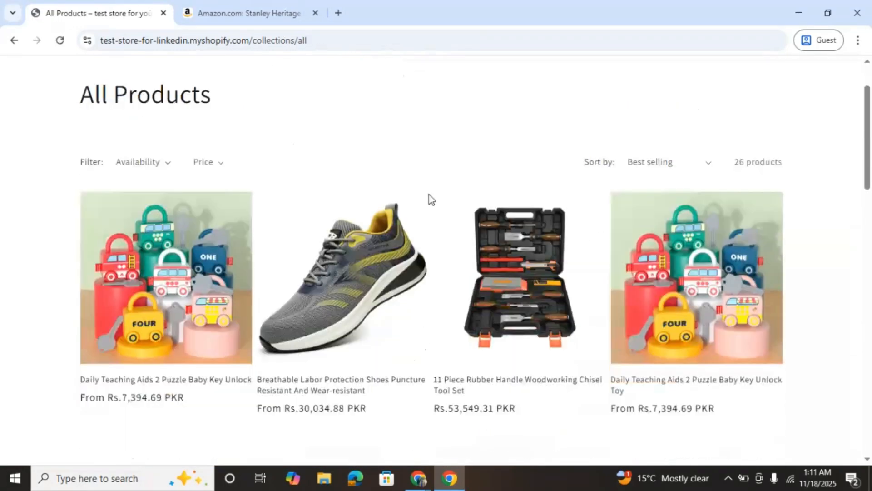
scroll(429, 194, "down", 1)
left_click(524, 215)
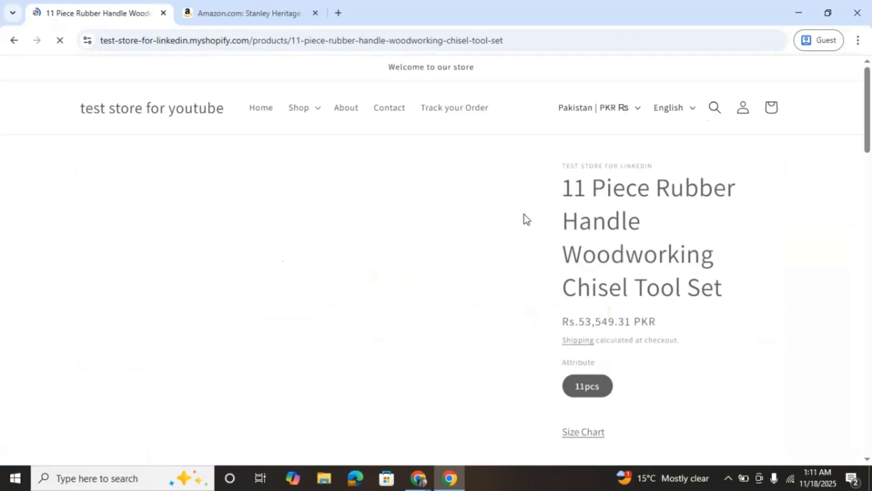
scroll(524, 215, "down", 5)
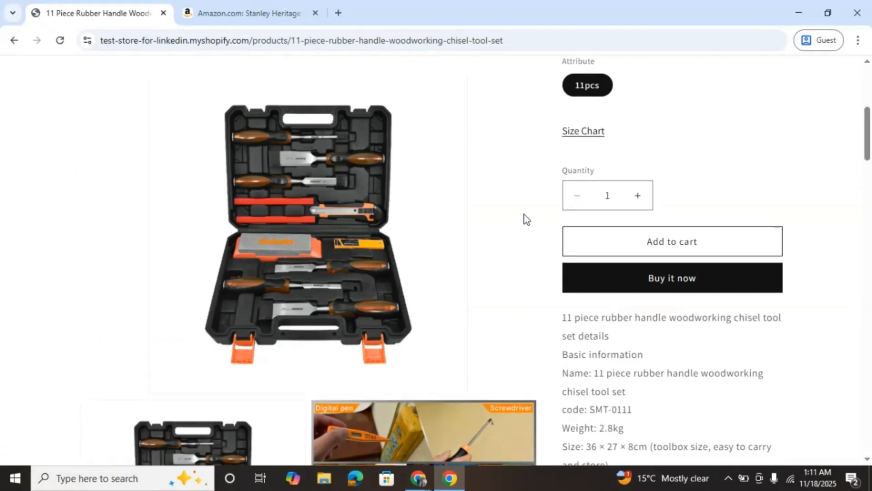
left_click(605, 237)
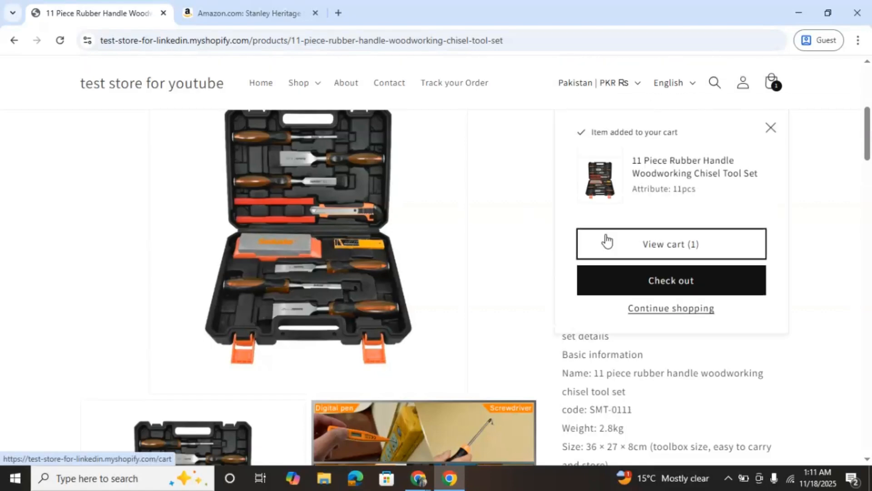
left_click(774, 127)
Open Men's Casual Pants Stretch Slim Fit Elastic Waist from the men-pants collection and check its purchase buttons
scroll(537, 301, "up", 6)
left_click(298, 108)
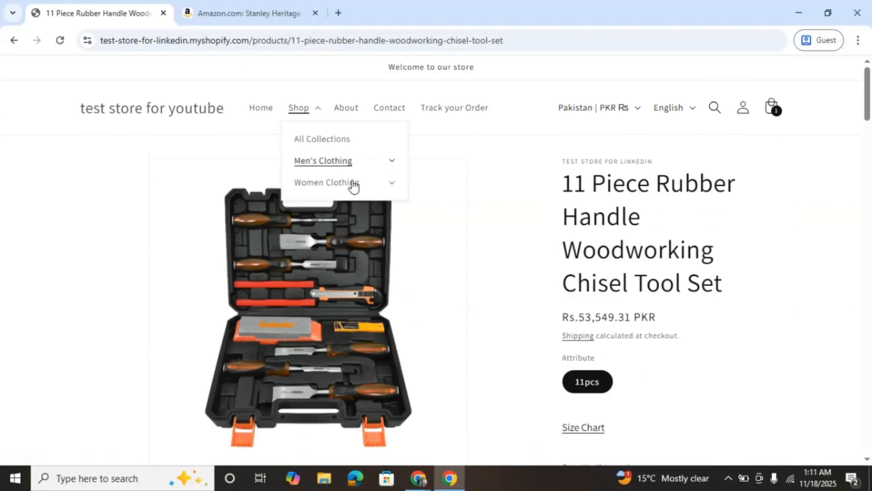
left_click(329, 163)
left_click(320, 218)
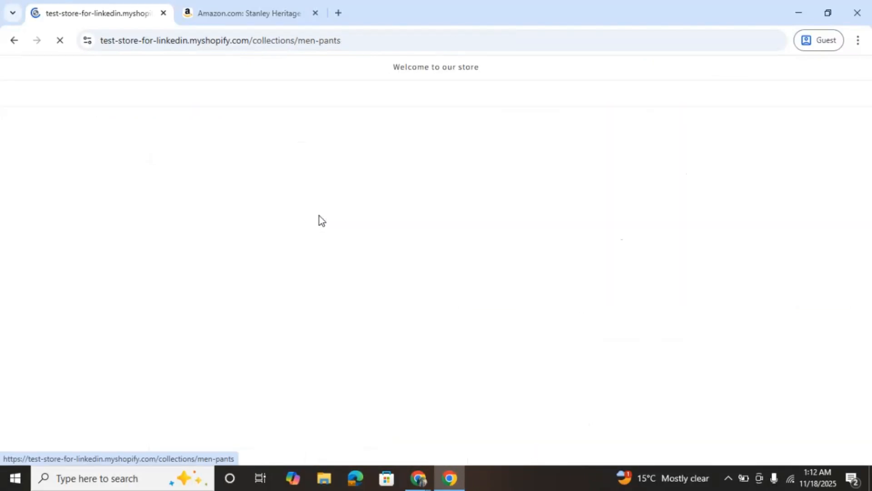
scroll(320, 218, "down", 5)
left_click(339, 164)
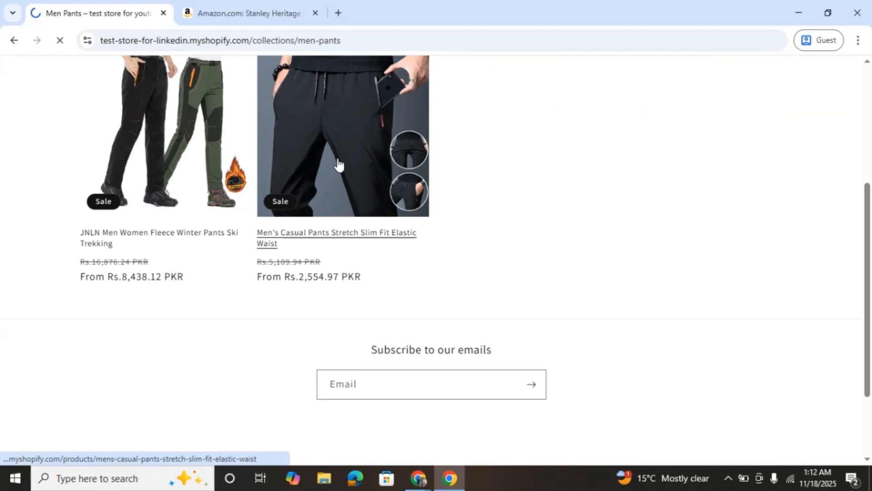
scroll(564, 337, "down", 8)
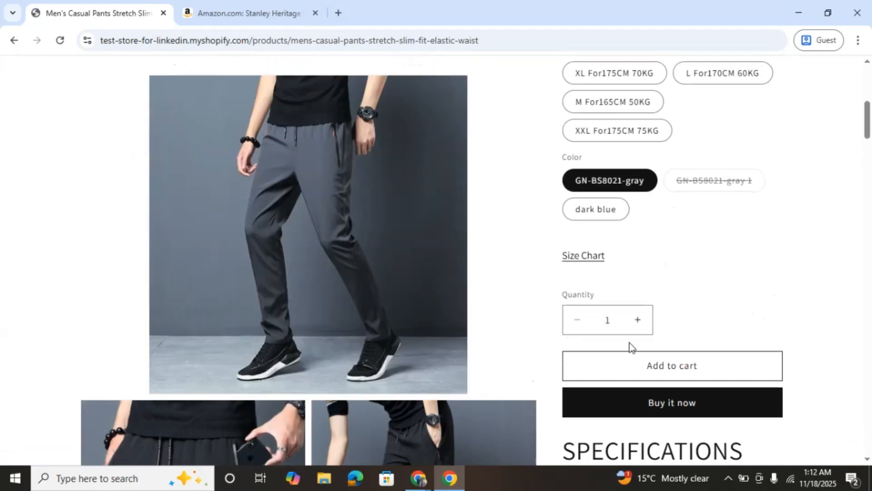
Return to the store's home page, reopen the Daily Teaching Aids 2 Puzzle Baby Key Unlock product and test its Buy Now button again
scroll(435, 342, "up", 8)
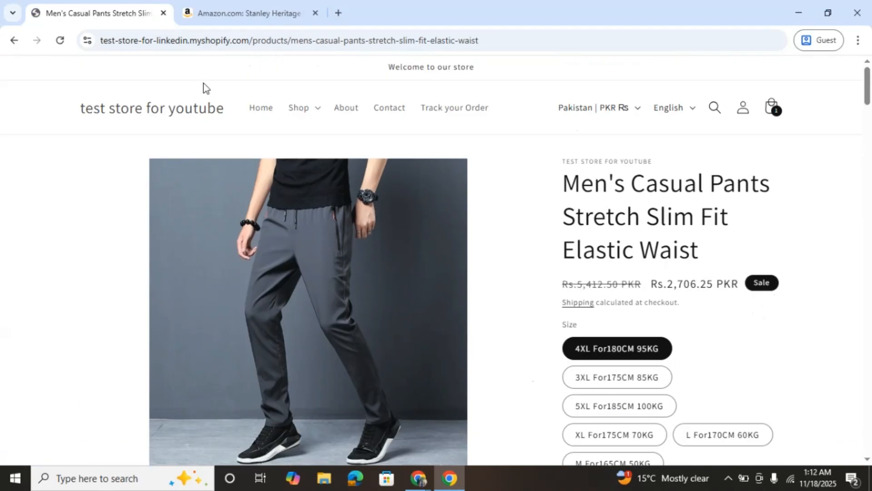
left_click(262, 109)
scroll(415, 277, "down", 6)
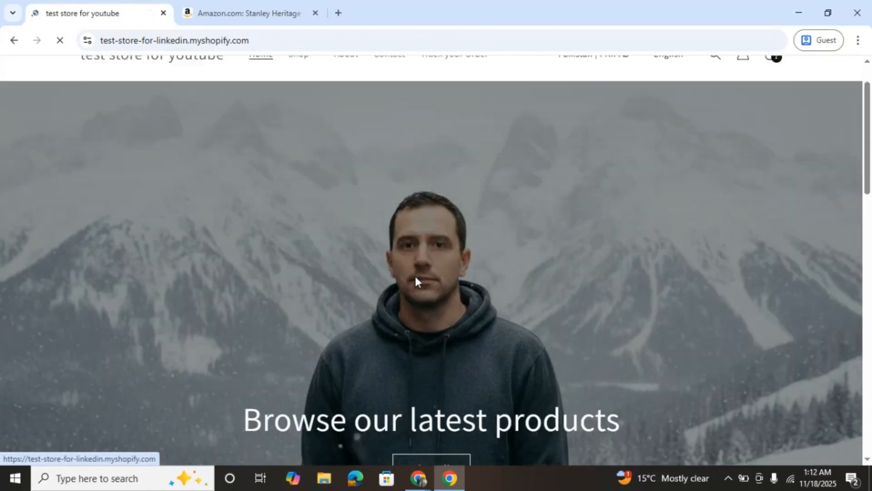
left_click(172, 278)
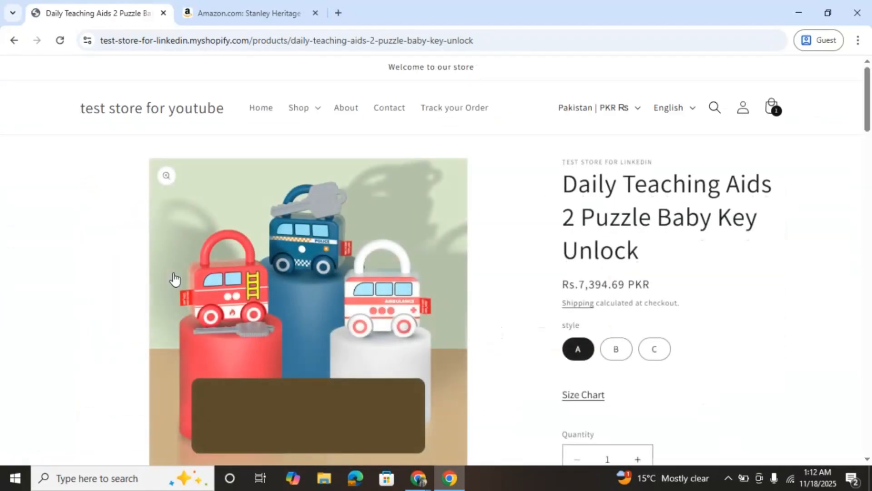
scroll(174, 279, "down", 2)
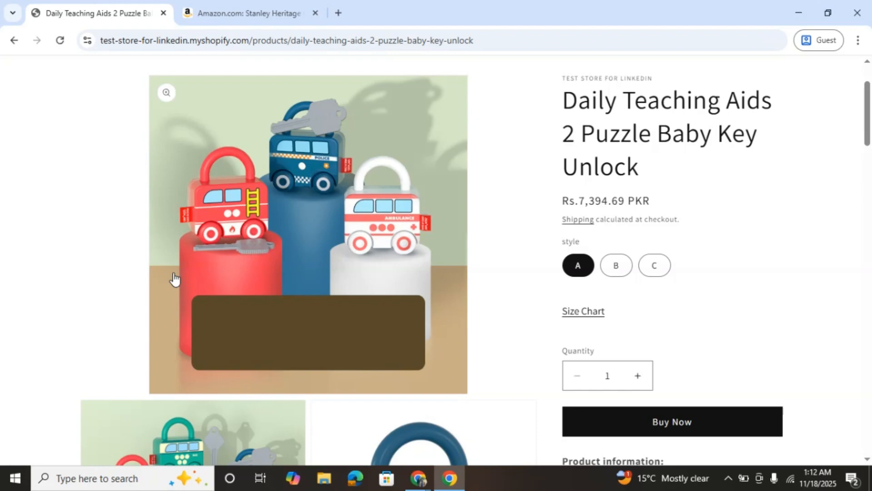
left_click(620, 419)
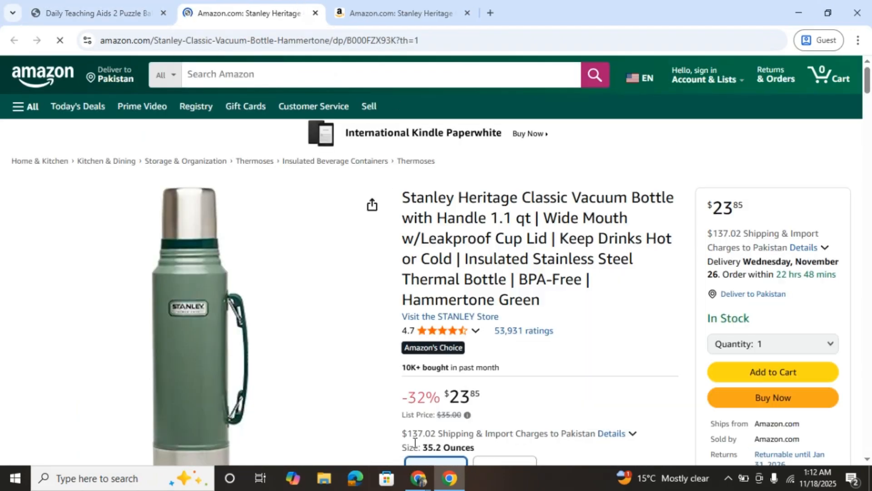
Switch back to the main Chrome profile window and return to buy-buttons.liquid in the Shopify code editor
mouse_move(417, 478)
left_click(347, 424)
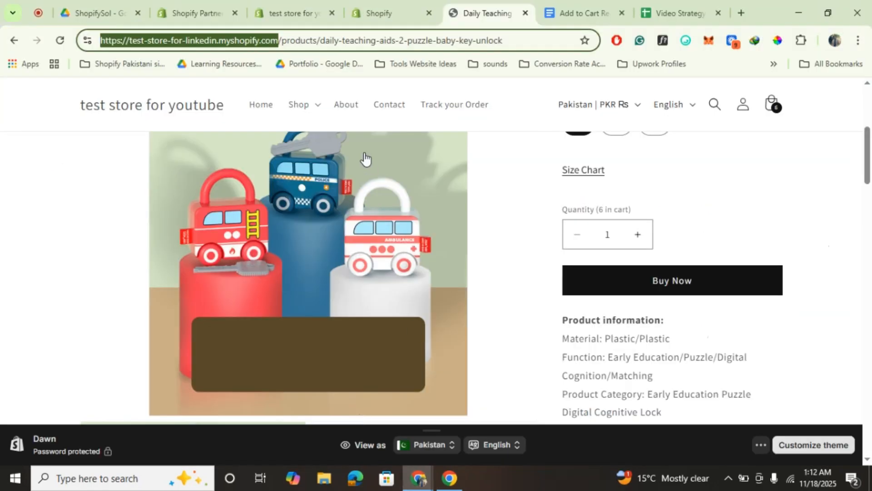
left_click(111, 231)
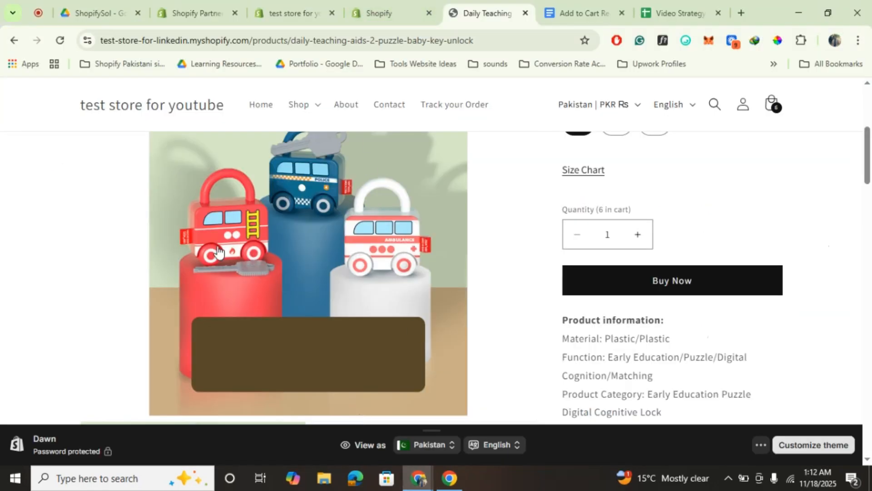
scroll(319, 264, "up", 4)
left_click(383, 5)
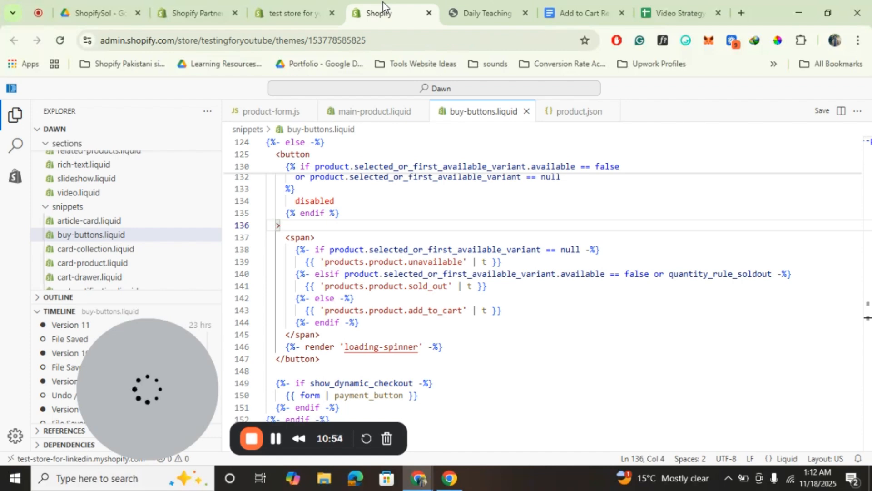